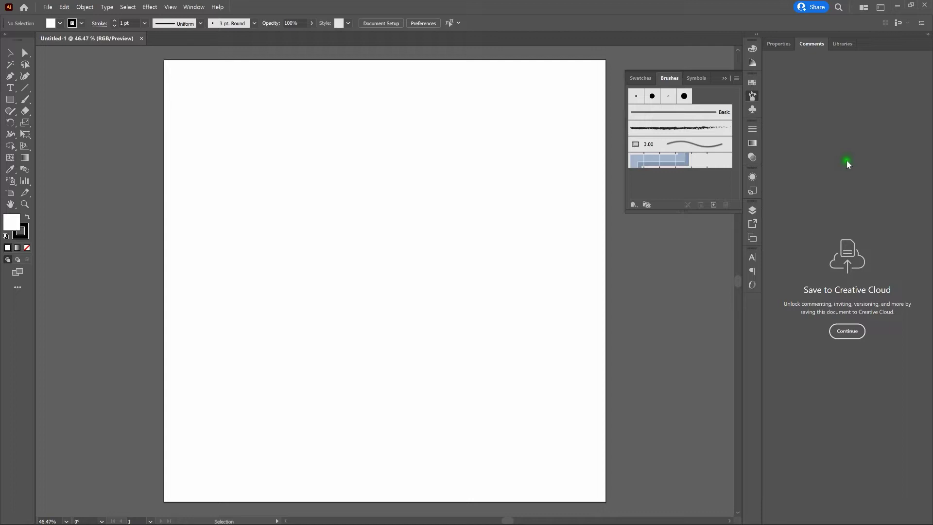
Step: Check the available workspaces and whether Smart Guides are enabled in the view options
click(880, 8)
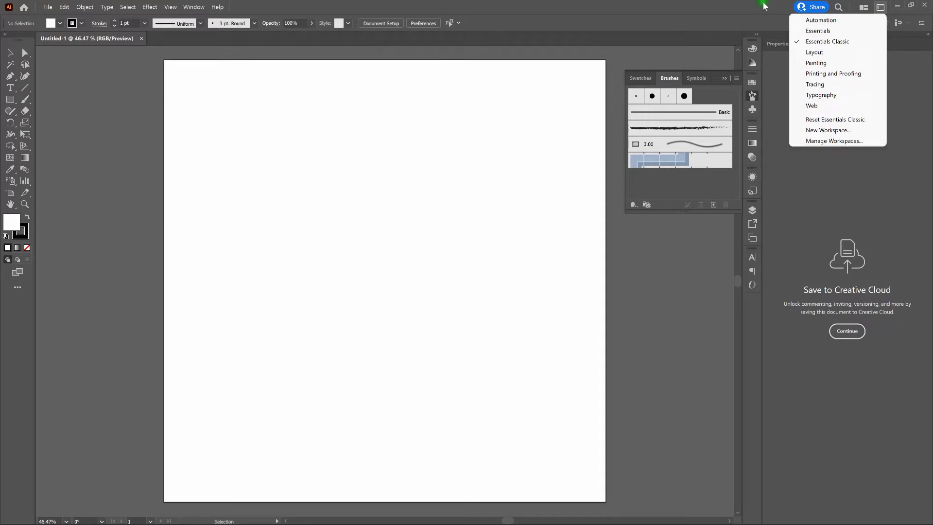
click(739, 10)
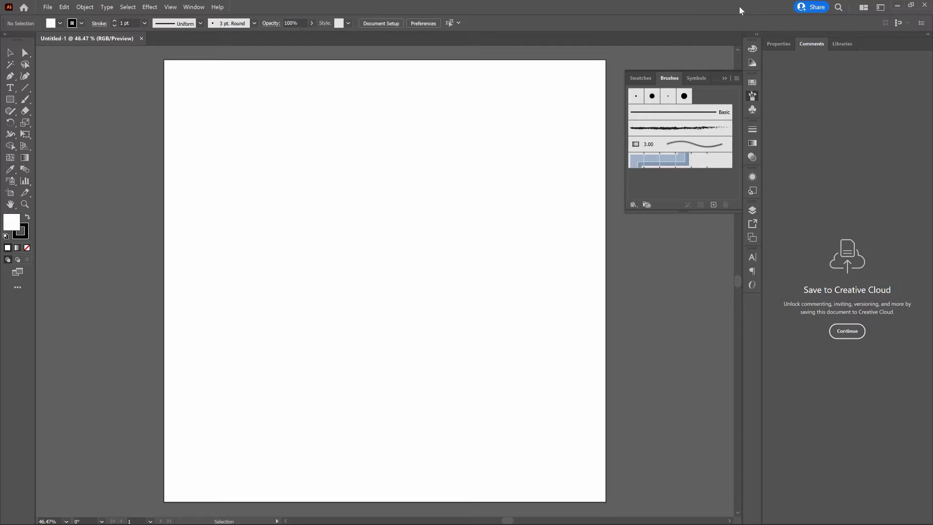
click(164, 5)
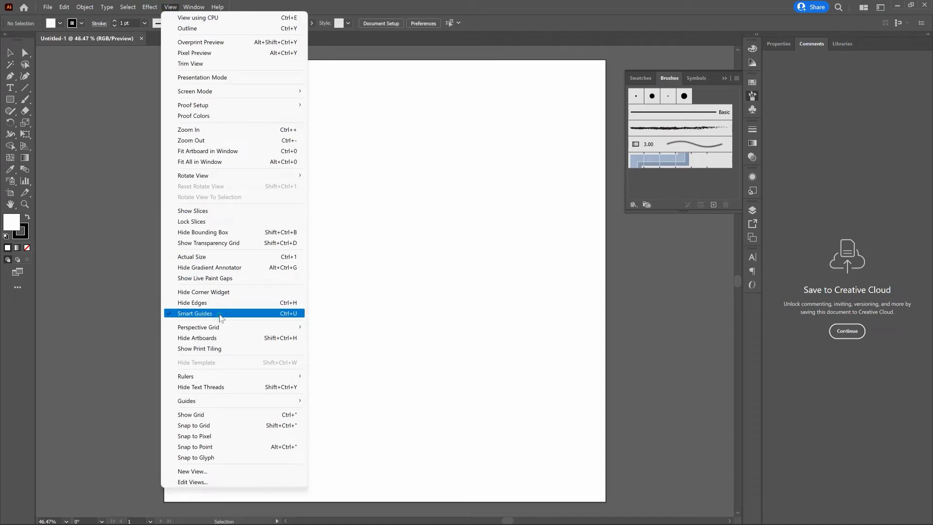
key(ctrl+u)
click(512, 7)
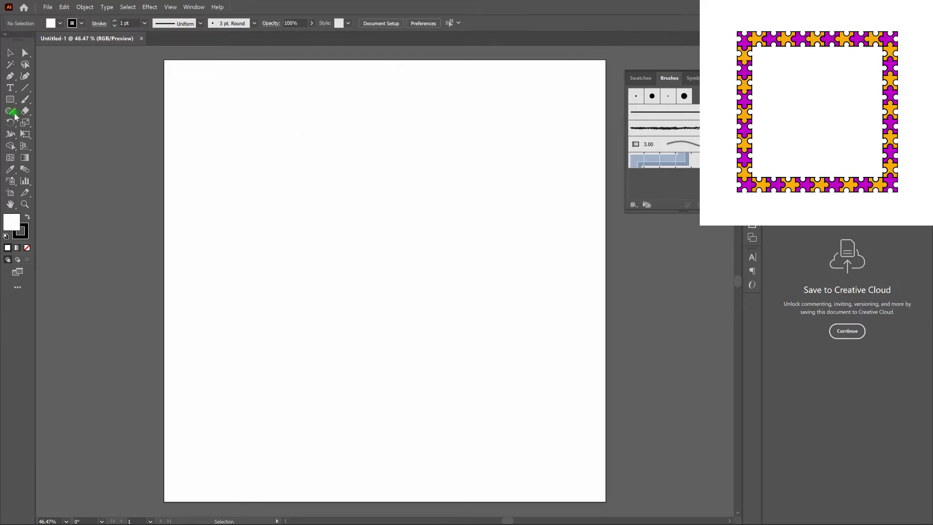
Step: Draw a 100 × 100 pt square in the upper middle of the artboard with the Rectangle tool
drag(10, 99, 38, 103)
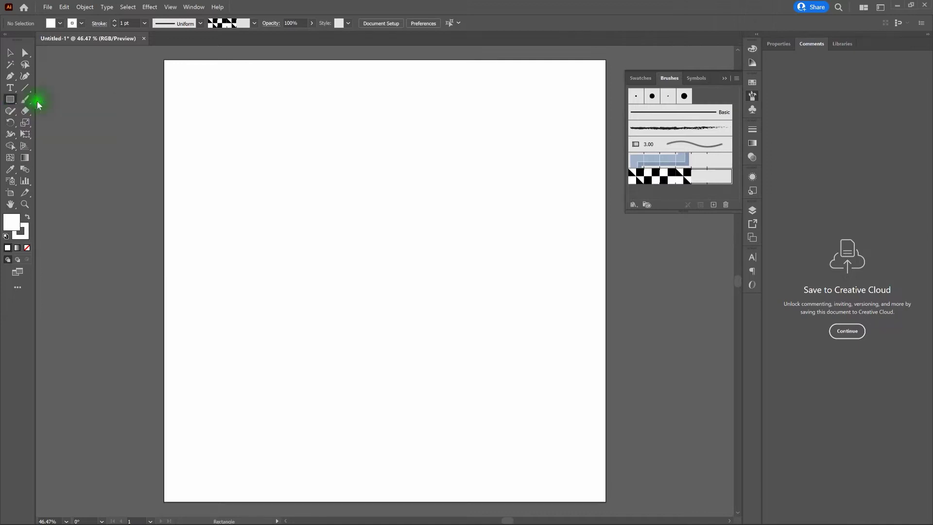
key(m)
click(384, 173)
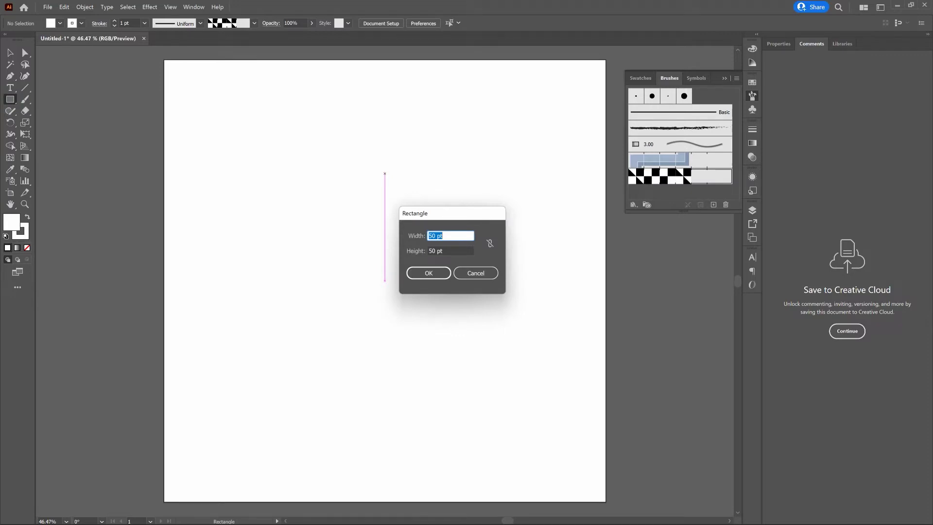
text(100)
key(Tab)
text(100)
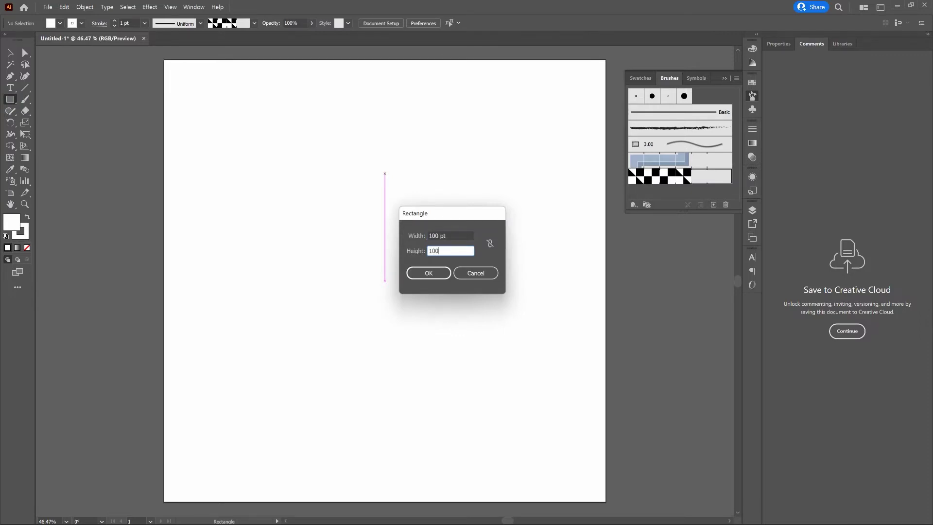
key(Return)
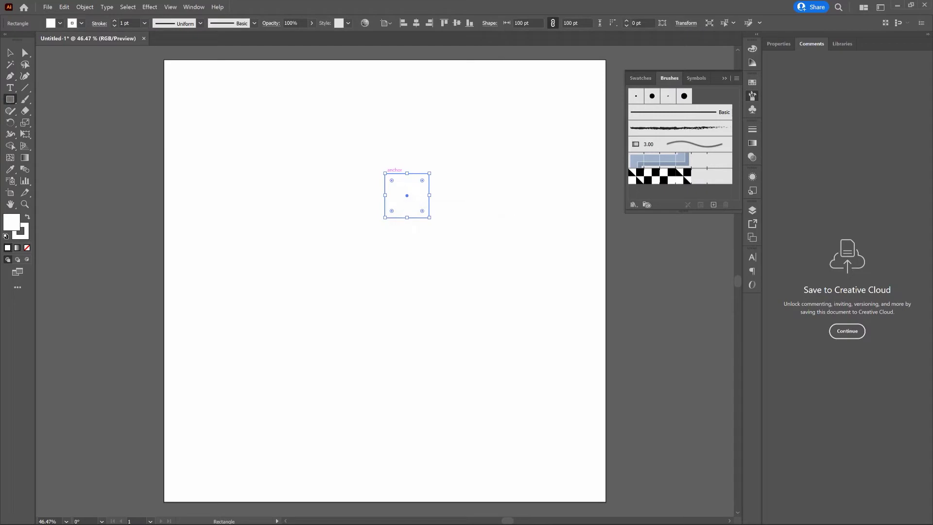
Step: Reset the square to the default white fill and black stroke, and deselect it
key(v)
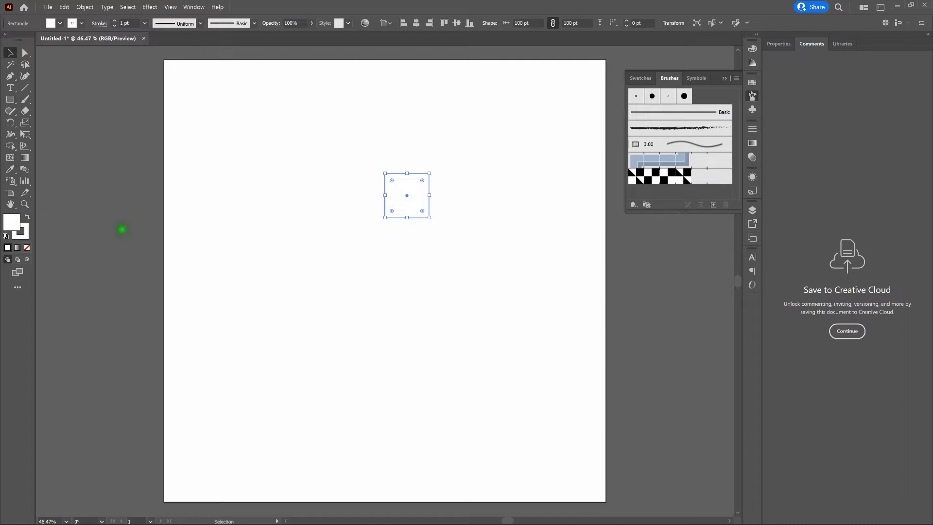
click(6, 235)
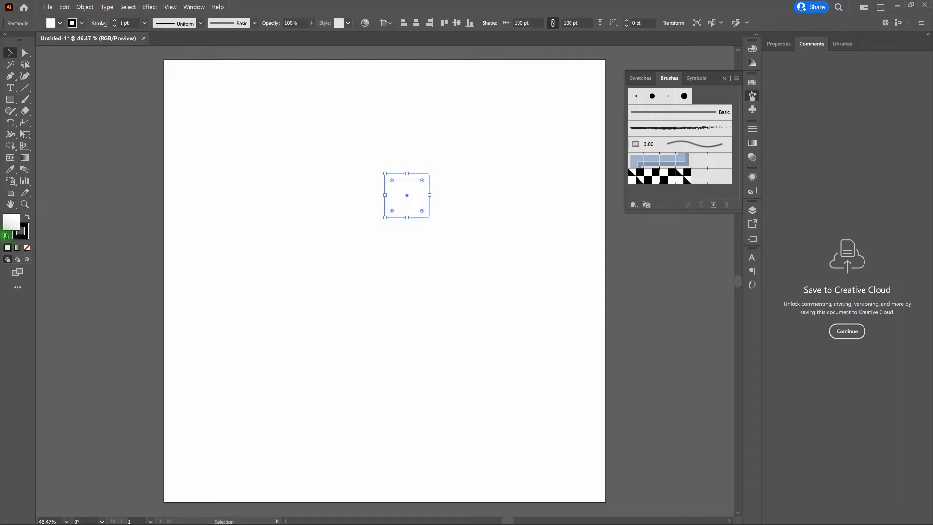
click(338, 220)
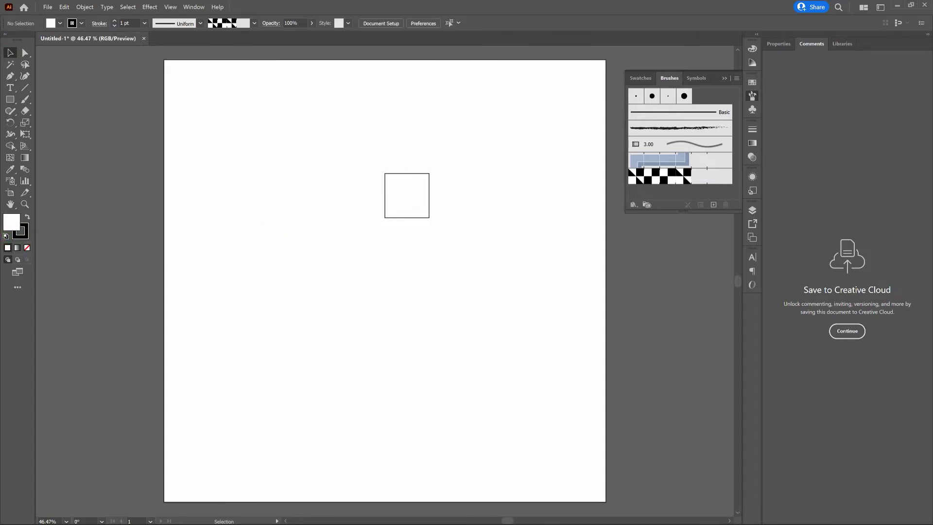
Step: Copy the square, paste it in front, and move the copy 100 pt left so it sits flush against the original
click(407, 197)
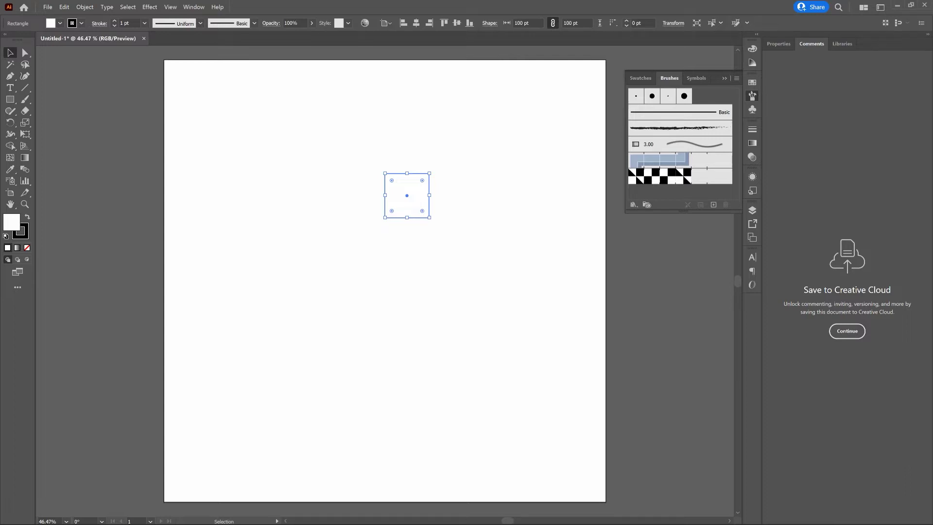
key(ctrl+c)
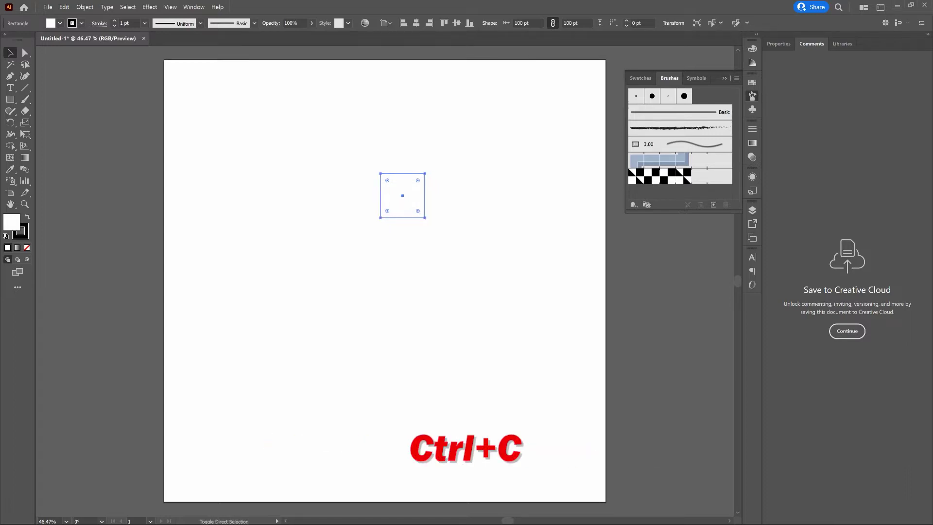
key(ctrl+f)
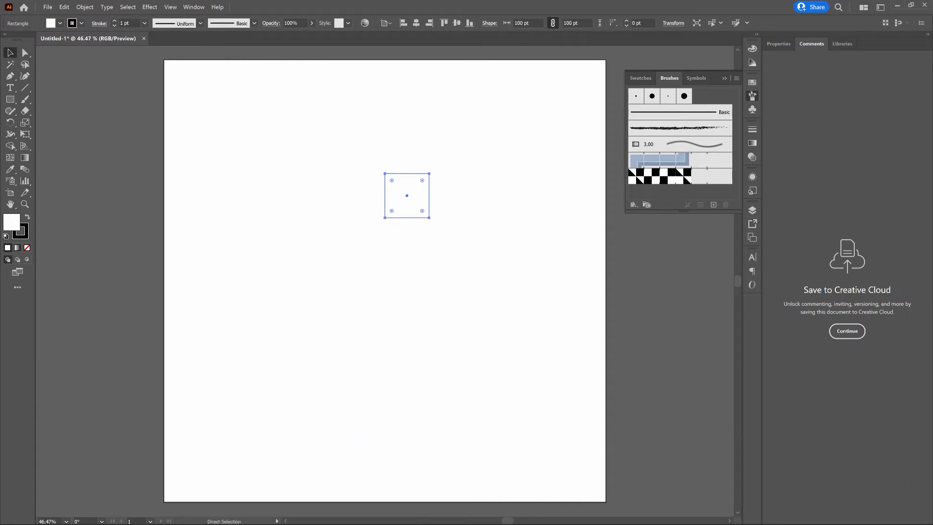
key(ctrl)
key(ctrl+c)
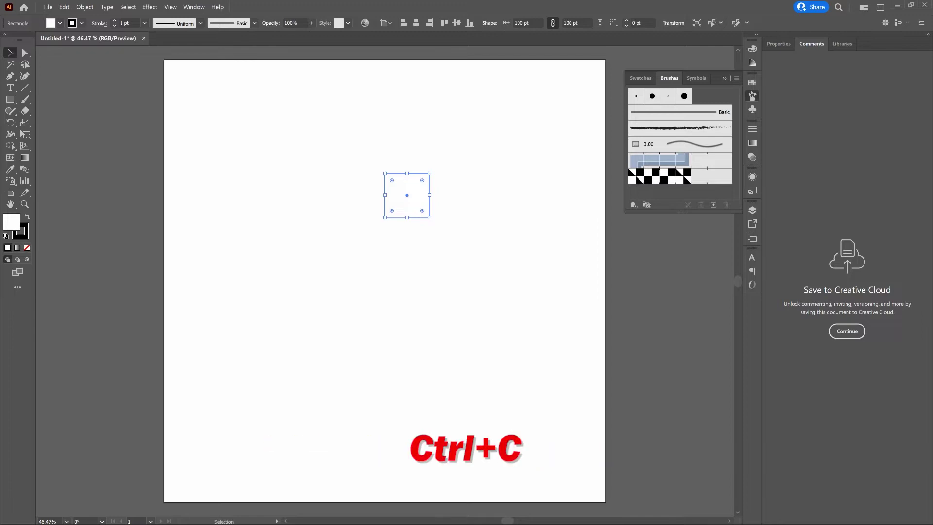
key(ctrl+f)
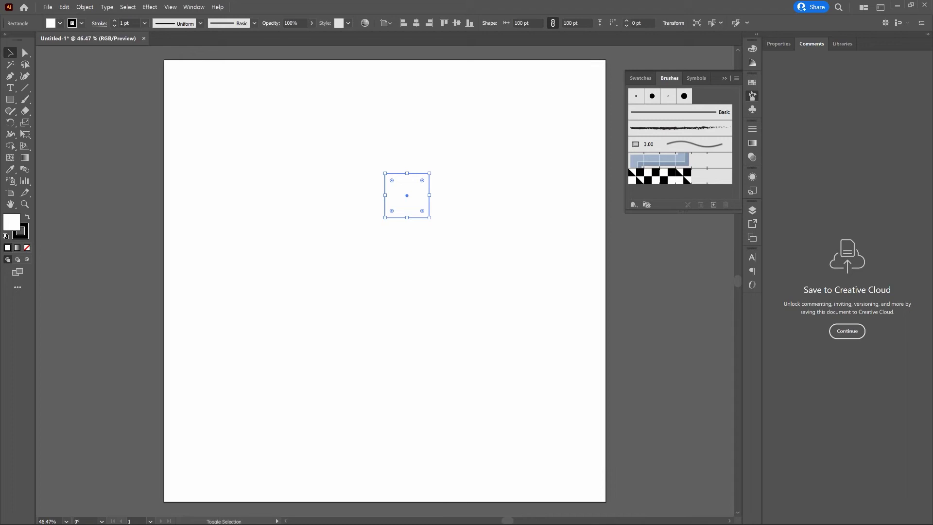
key(shift+Left)
key(shift+Left)
key(shift+Left)
key(shift+Left)
key(shift+Left)
key(shift+Left)
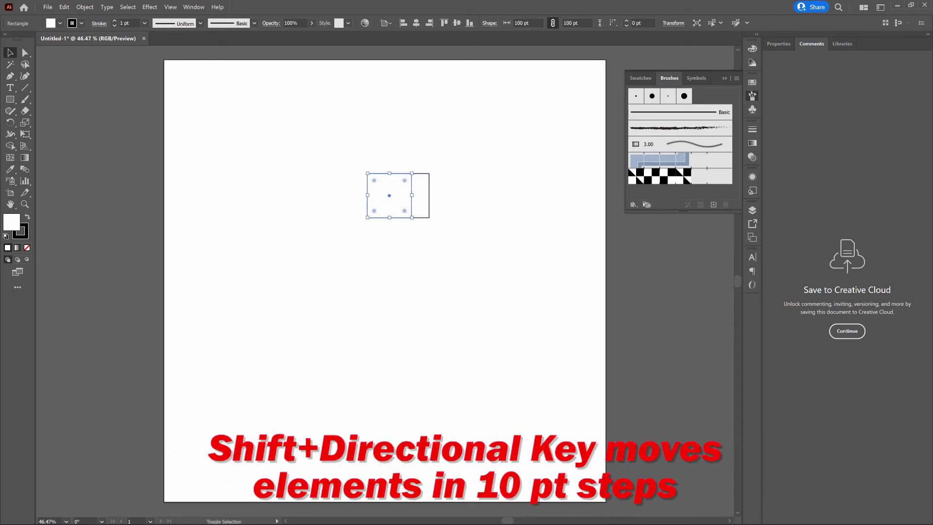
key(shift+Left)
key(shift+Left)
key(shift+Left)
key(shift+Left)
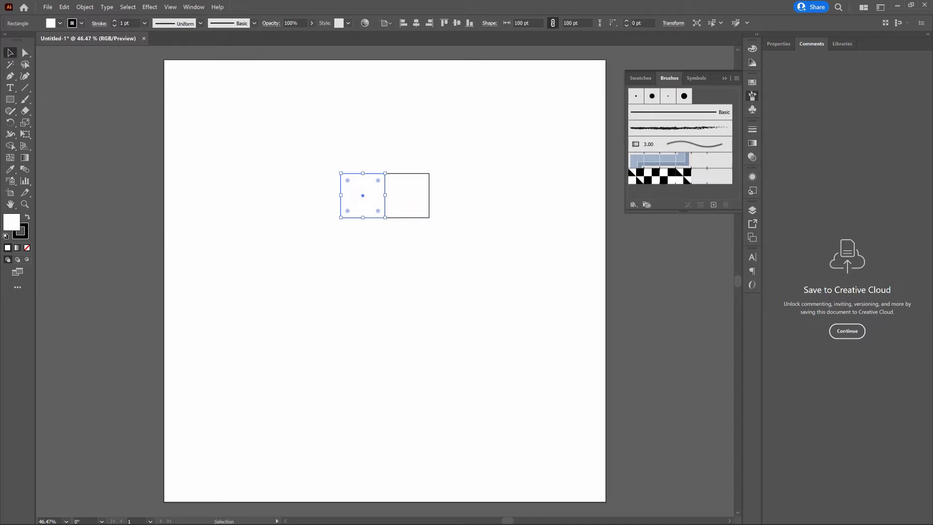
Step: Paste another copy of the square in front and move it 100 pt right to complete a row of three
key(ctrl+f)
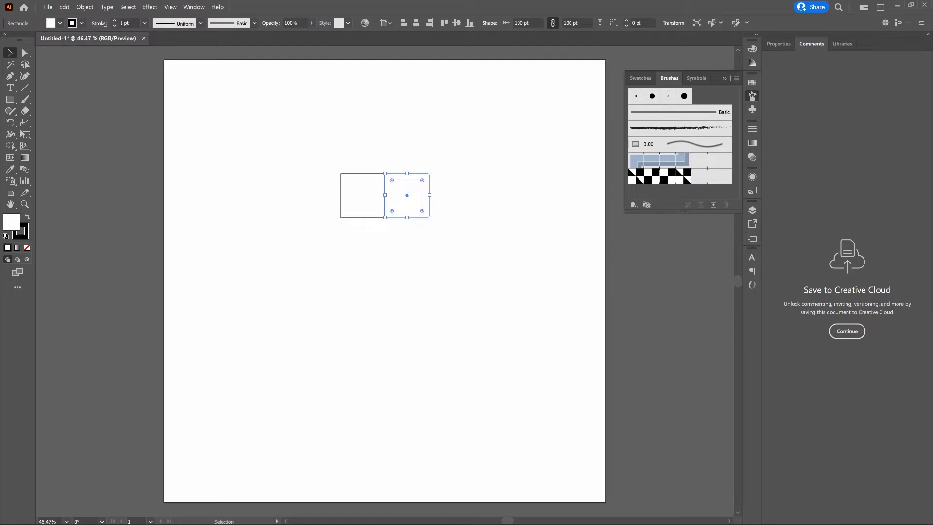
key(shift)
key(shift+Right)
key(shift+Right)
key(shift+Right)
key(shift+Right)
key(shift+Right)
key(shift+Right)
key(shift+Right)
key(shift+Right)
key(shift+Right)
key(shift+Right)
key(shift+Right)
key(shift+Right)
key(shift+Right)
key(shift+Right)
key(shift+Right)
key(shift+Right)
key(shift+Right)
key(shift+Right)
key(shift+Right)
key(shift+Right)
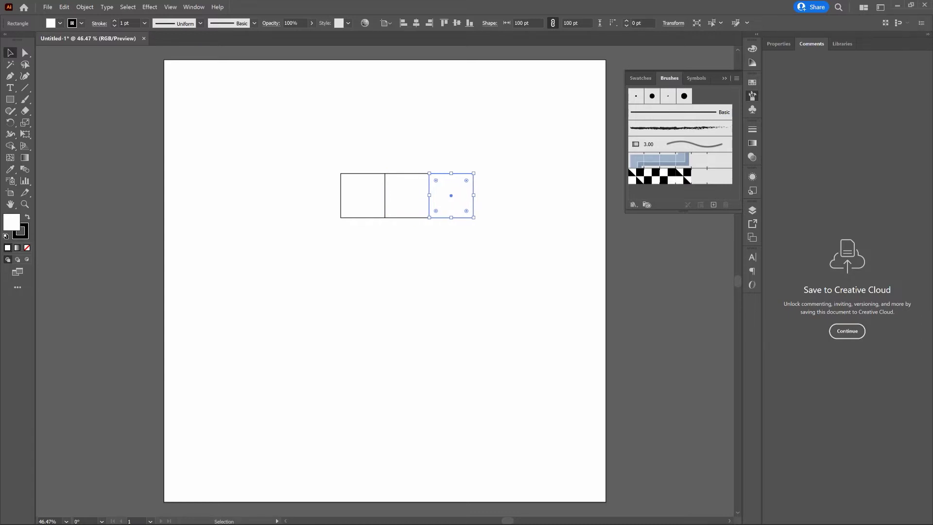
Step: Draw a 40 × 40 pt circle with the Ellipse tool above the row of squares
key(ctrl)
key(ctrl+plus)
key(ctrl+plus)
key(ctrl+plus)
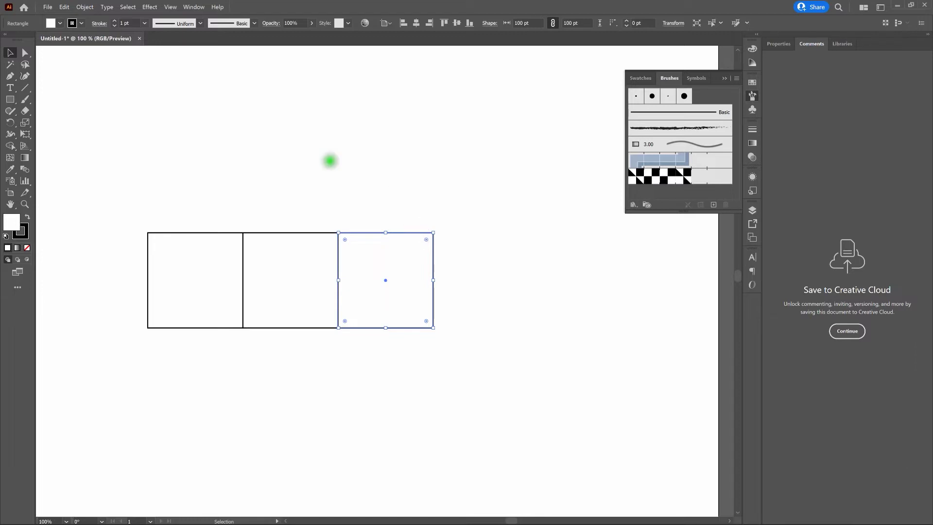
click(330, 161)
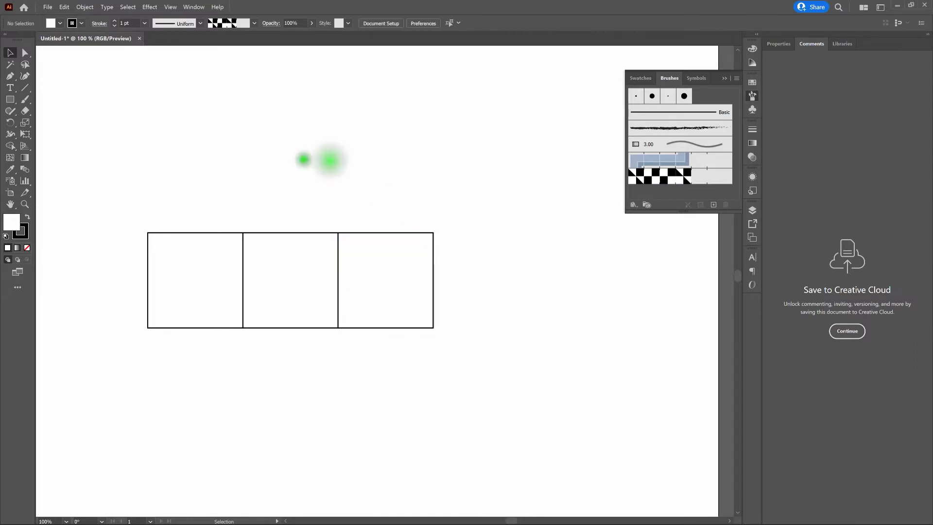
click(9, 100)
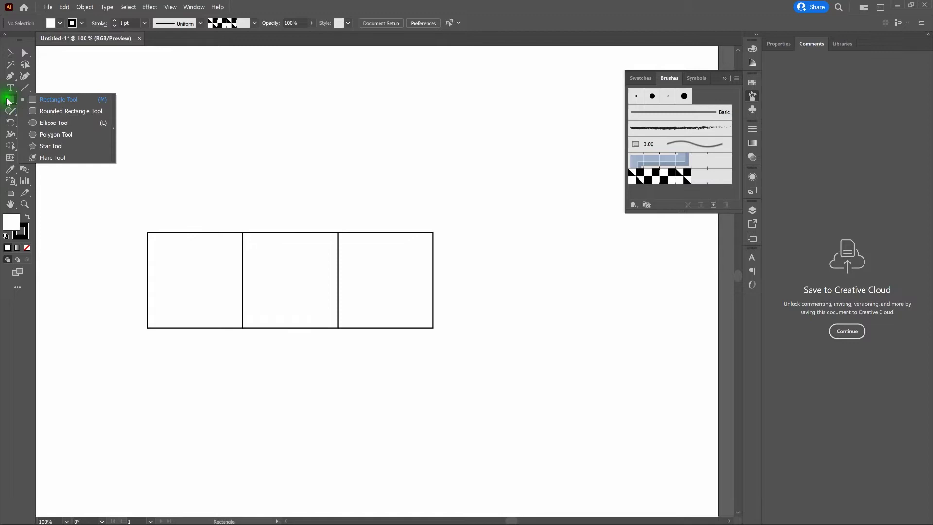
click(49, 122)
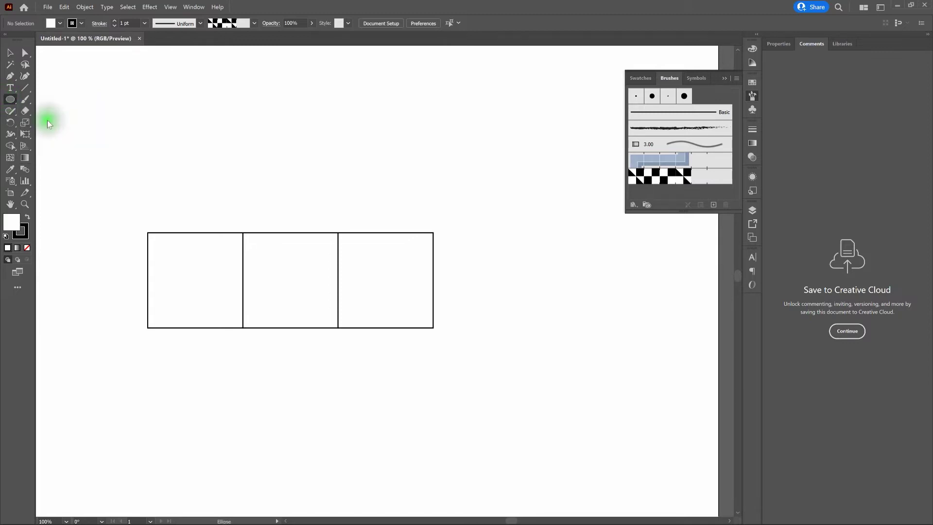
key(l)
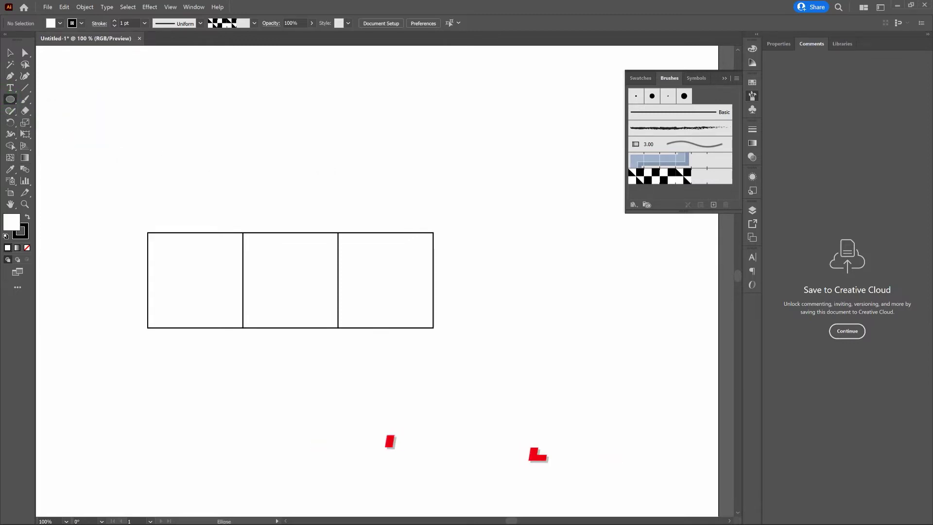
click(327, 170)
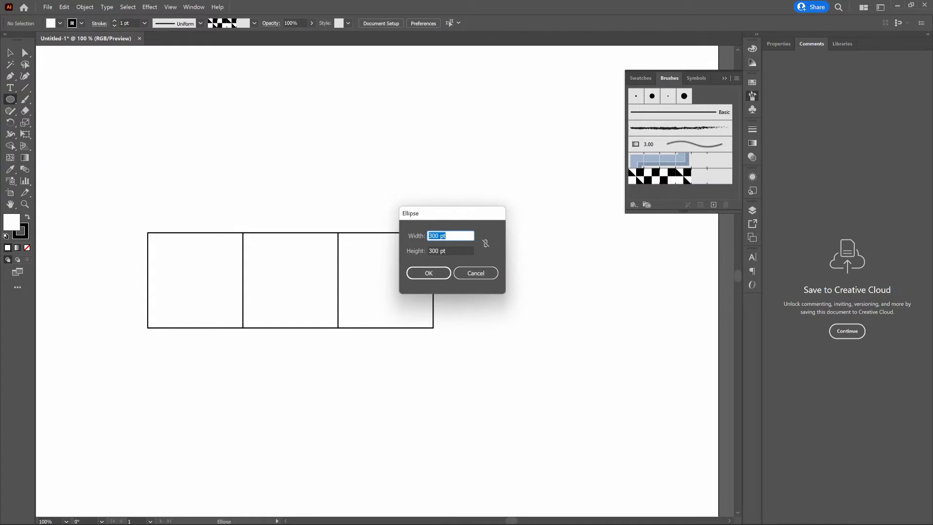
text(40)
key(Tab)
text(40)
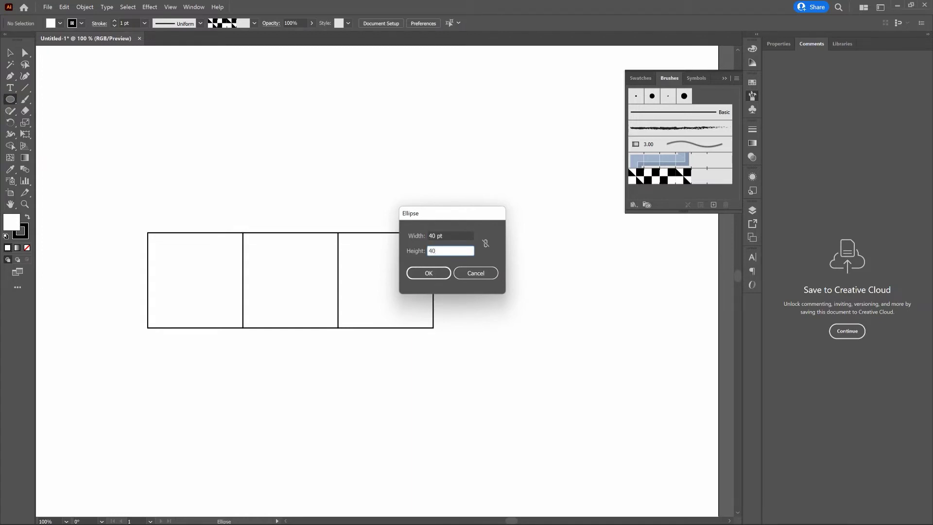
key(Return)
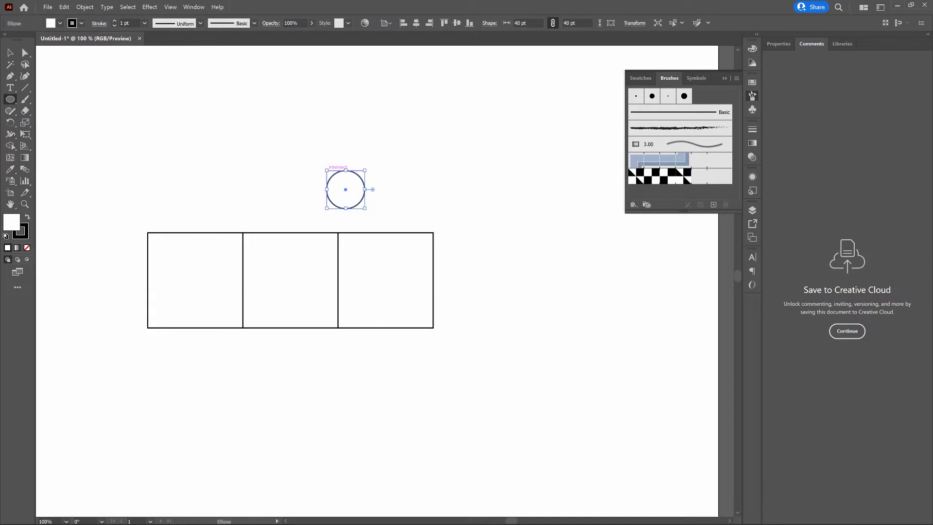
Step: Move the circle by its center point onto the midpoint of the middle square's top edge
click(316, 166)
click(26, 54)
key(a)
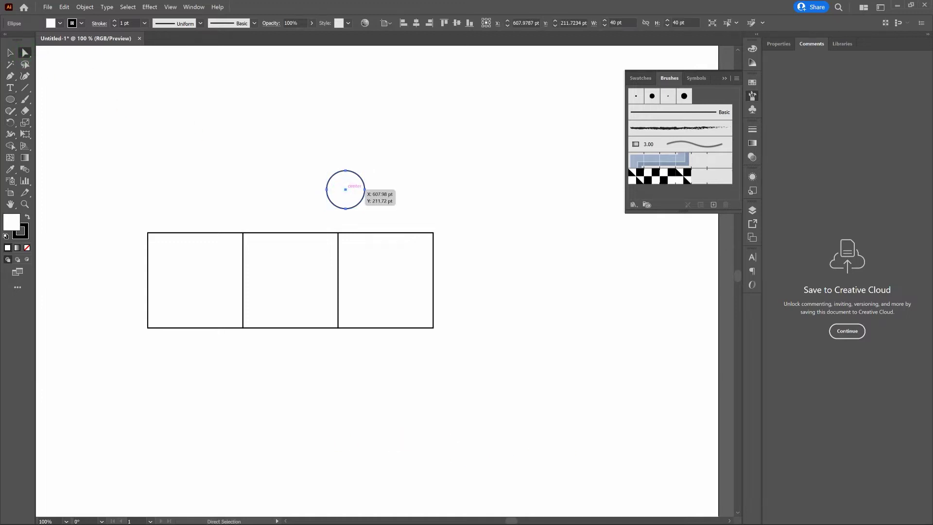
drag(345, 189, 287, 231)
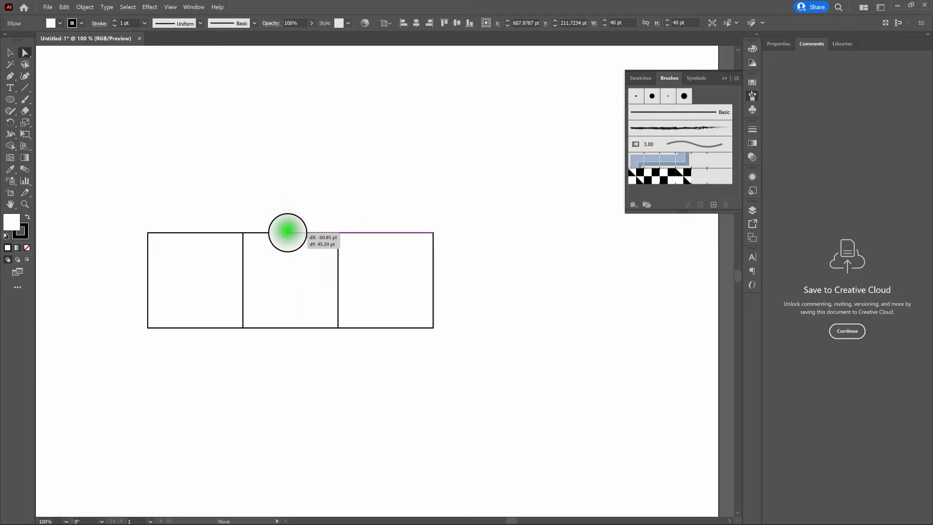
drag(287, 231, 290, 231)
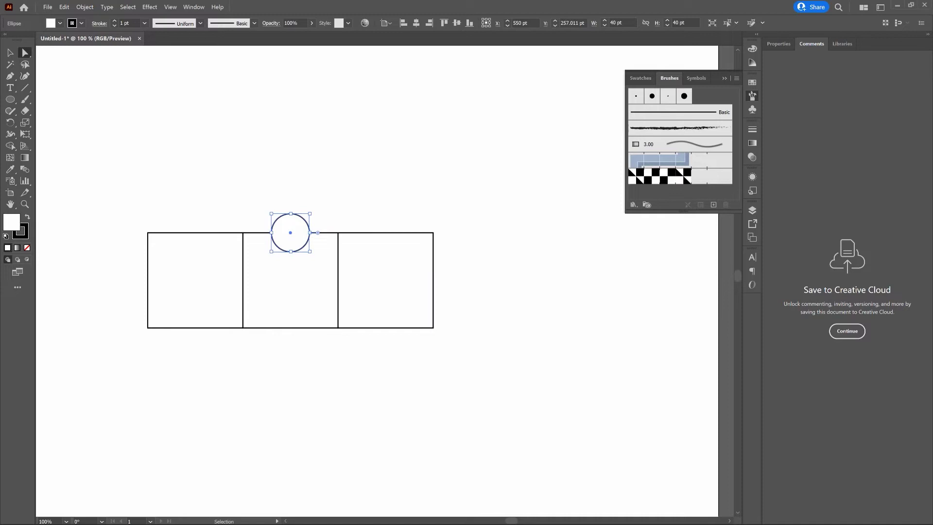
Step: Copy the circle, paste it in front, and move the copy 100 pt down onto the middle square's bottom edge
key(ctrl+c)
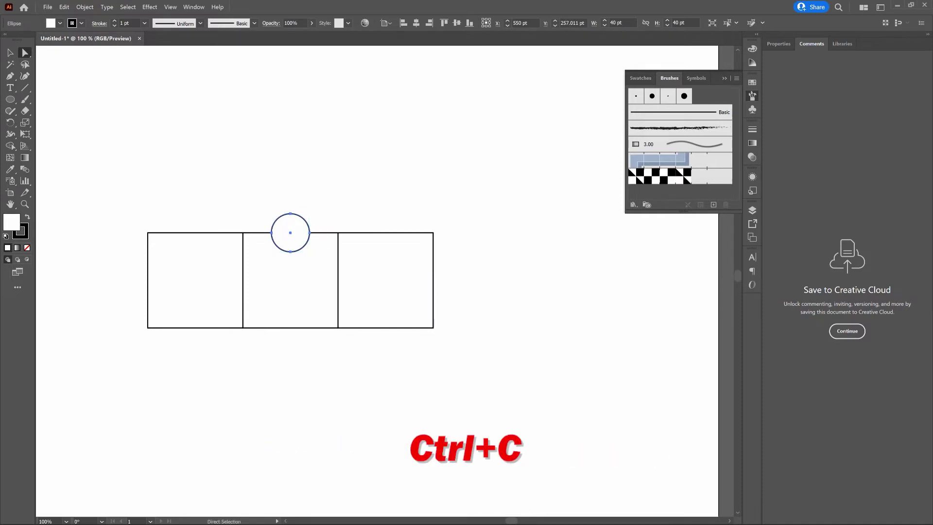
key(ctrl+f)
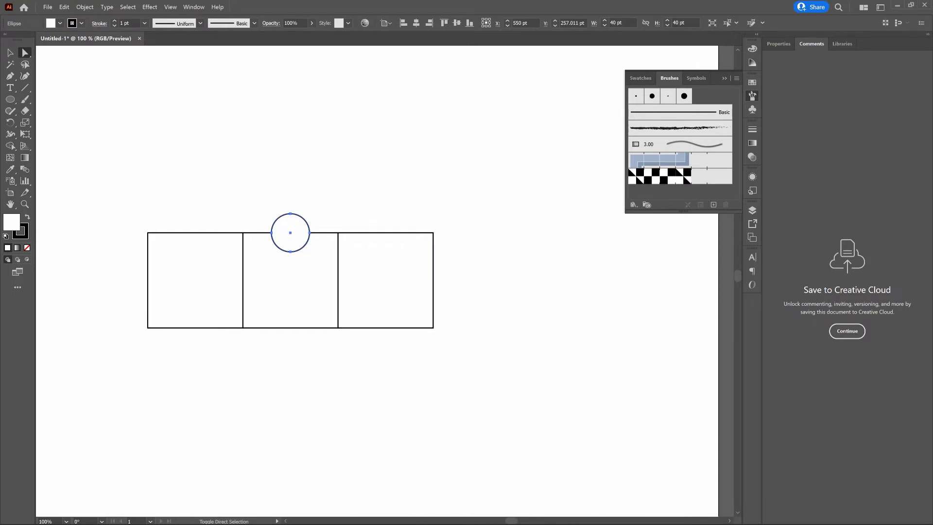
key(shift+Down)
key(shift+Down)
key(shift+Down)
key(shift+Down)
key(shift+Down)
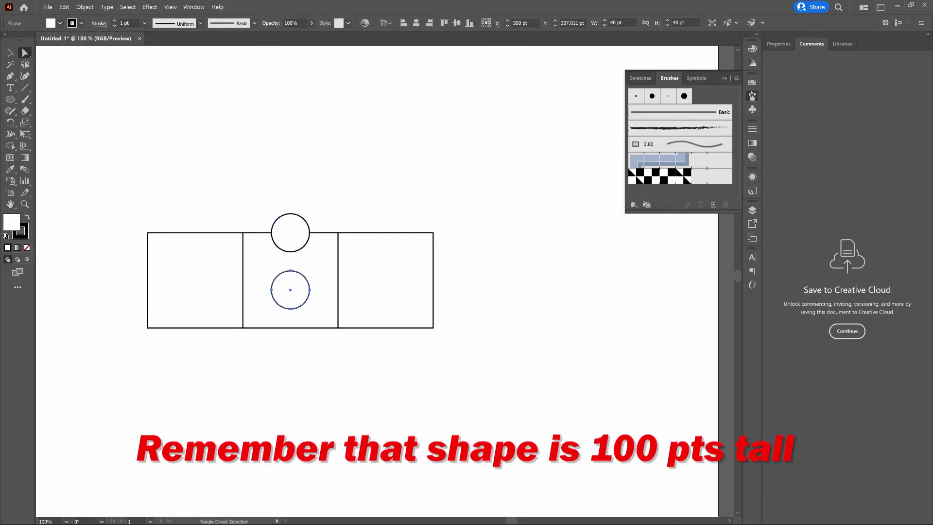
key(shift+Down)
key(shift+Down)
key(shift+Down)
key(shift+Down)
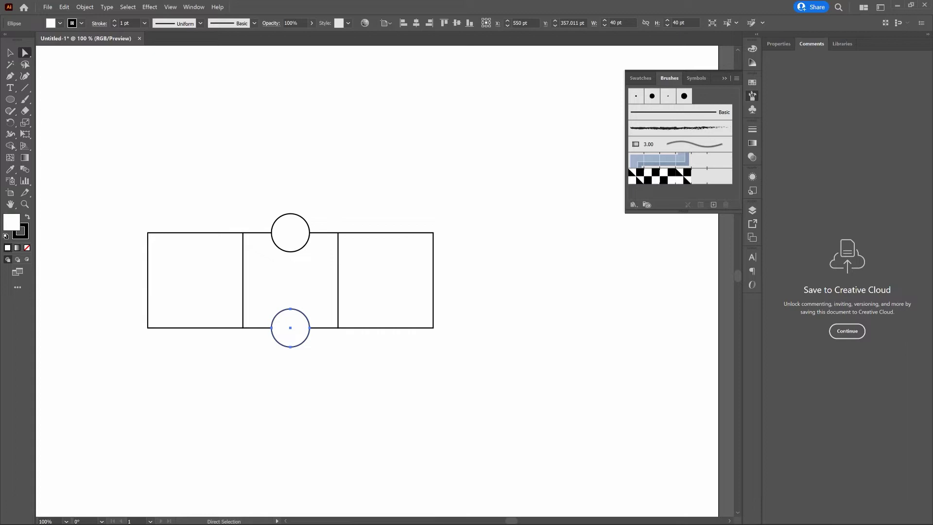
Step: Copy the middle square's top and bottom circles, paste them in front, and move the copies 100 pt left onto the left square
key(v)
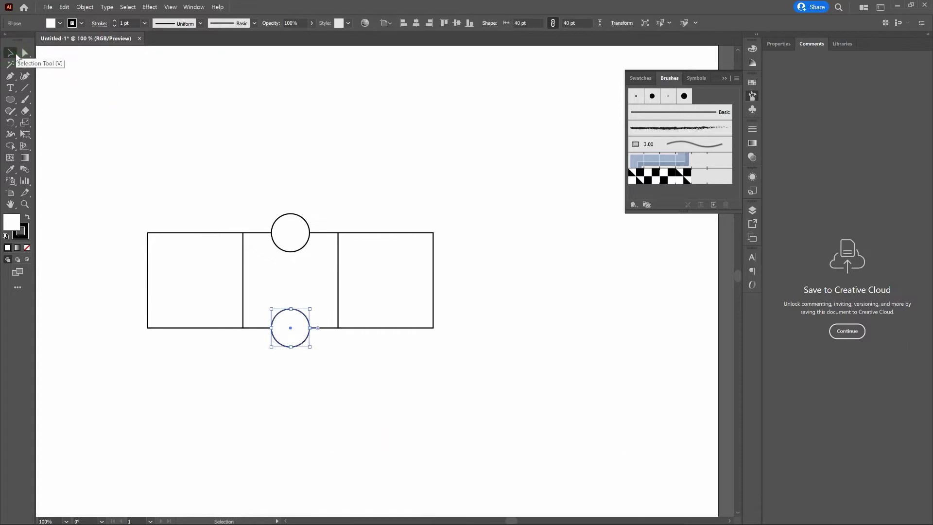
shift+click(289, 226)
key(a)
key(ctrl+c)
key(ctrl+f)
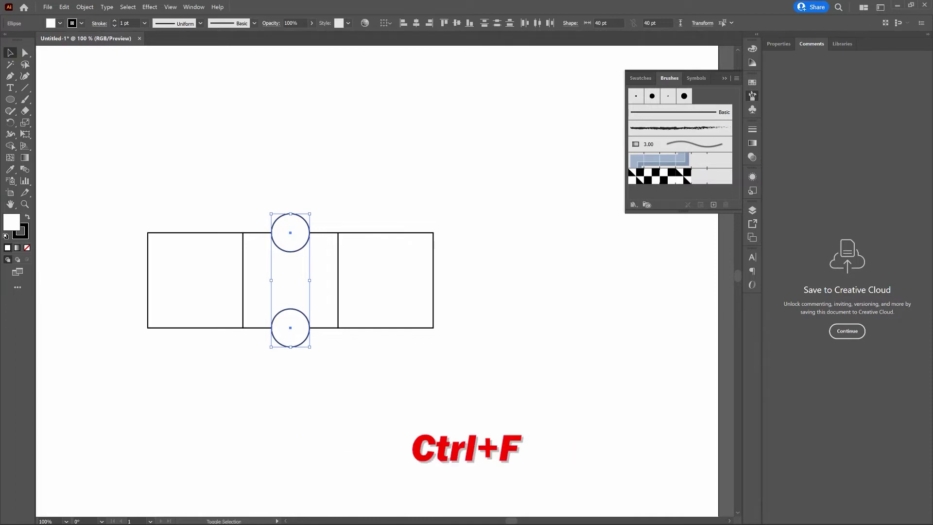
key(shift+Left)
key(shift+Left)
key(shift+Left)
key(shift+Left)
key(shift+Left)
key(shift+Left)
key(shift+Left)
key(shift+Left)
key(shift+Left)
key(shift+Left)
key(shift+Left)
key(shift+Left)
key(shift+Left)
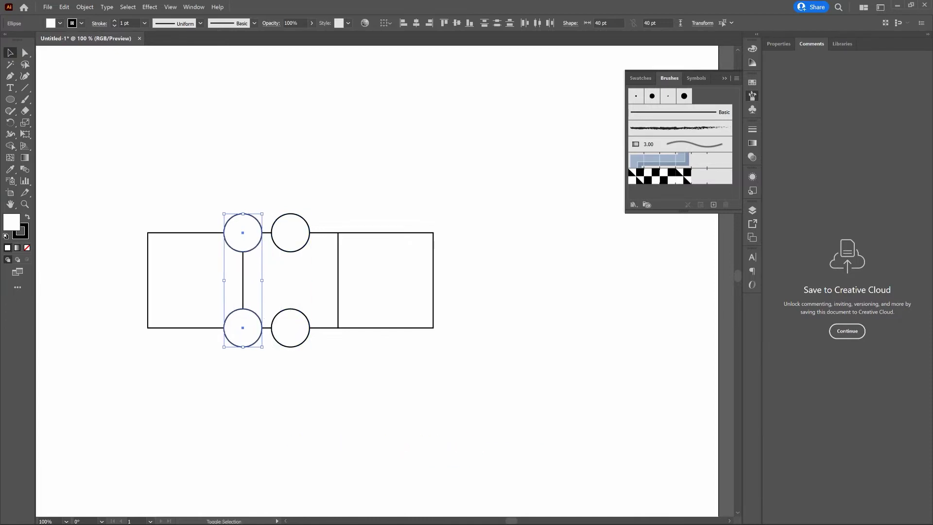
key(shift+Left)
key(shift+Left)
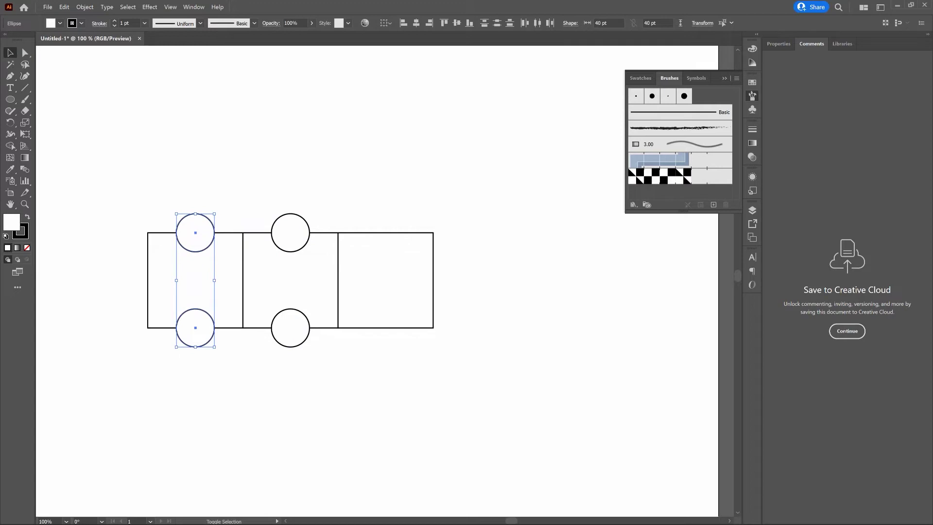
Step: Paste the circle pair in front again and move it 100 pt right onto the right square's top and bottom edges
key(a)
key(ctrl+f)
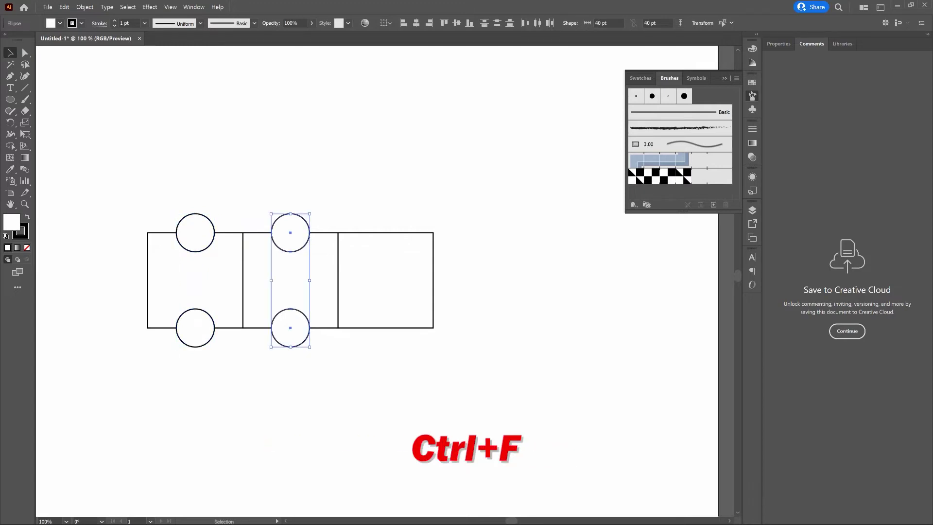
key(shift+Right)
key(shift+Right)
key(shift+Right)
key(shift+Right)
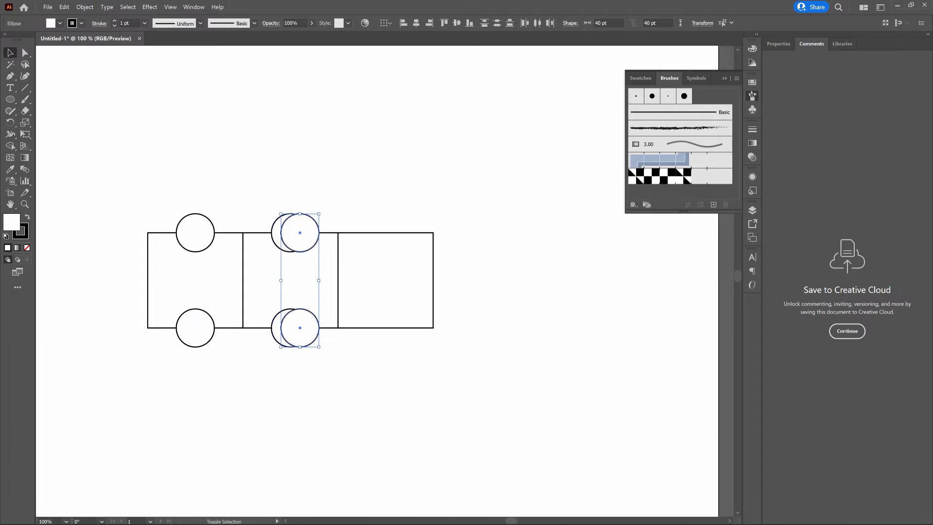
key(shift+Right)
key(shift+Right)
key(shift+Right)
key(shift+Right)
key(shift+Right)
key(shift+Right)
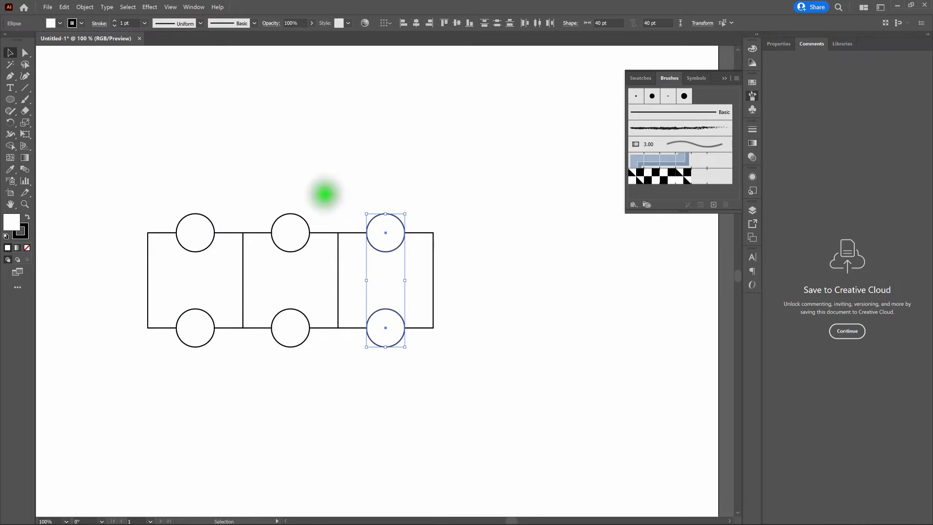
click(325, 194)
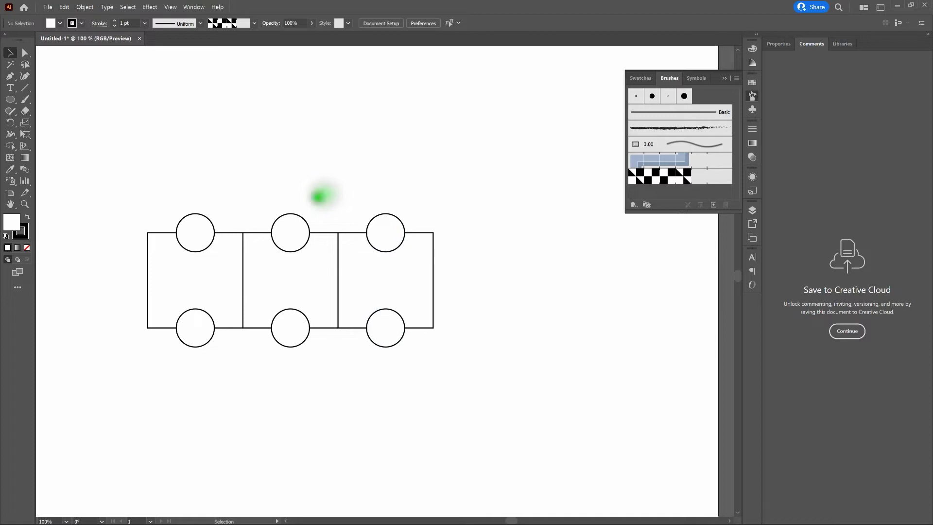
Step: Create a copy of the middle square's two circles rotated 90° so circles sit on its side edges
click(292, 225)
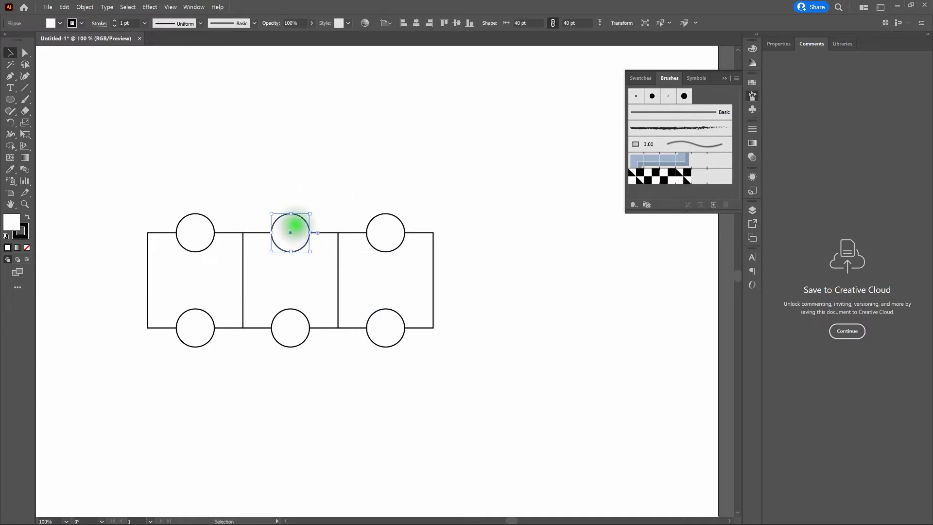
shift+click(292, 317)
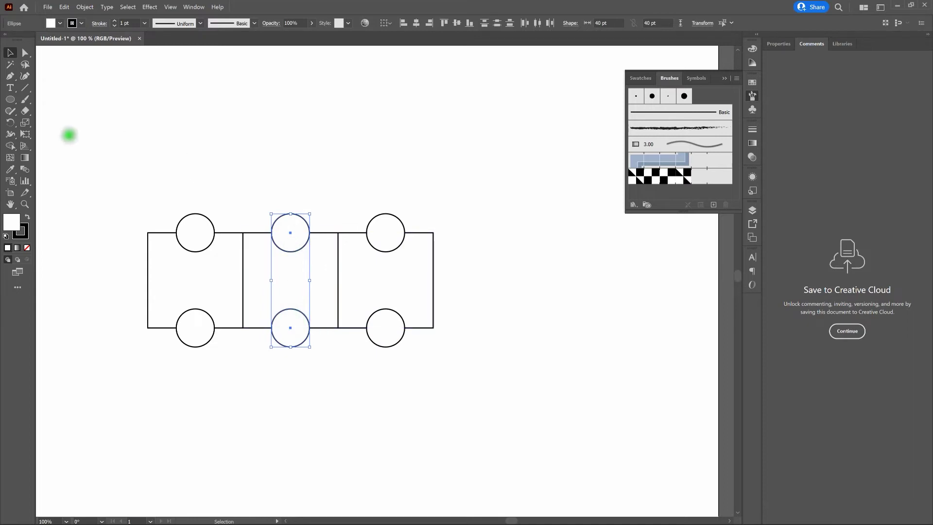
double_click(11, 124)
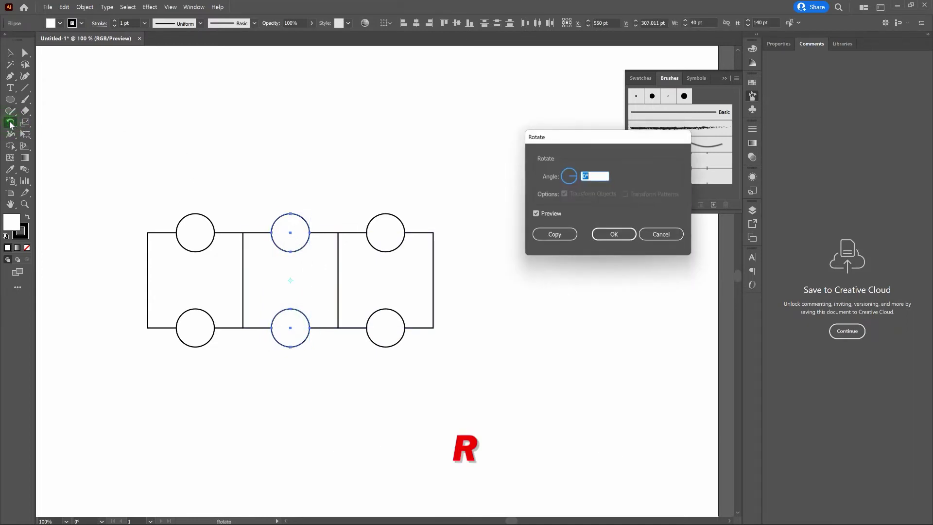
text(90)
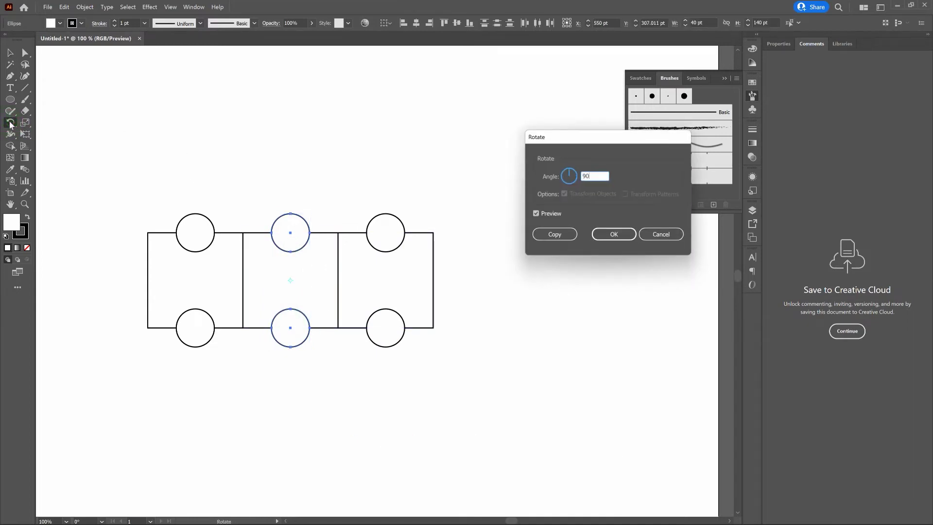
click(556, 236)
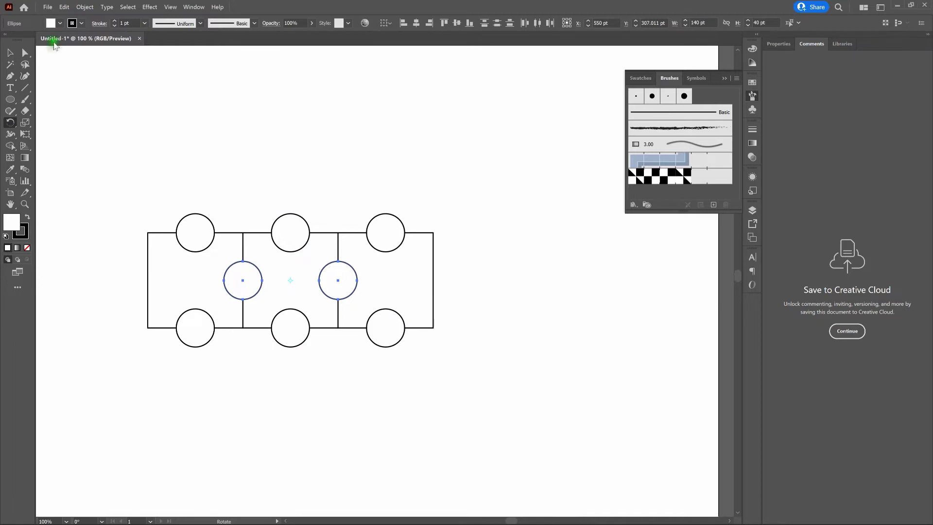
click(10, 52)
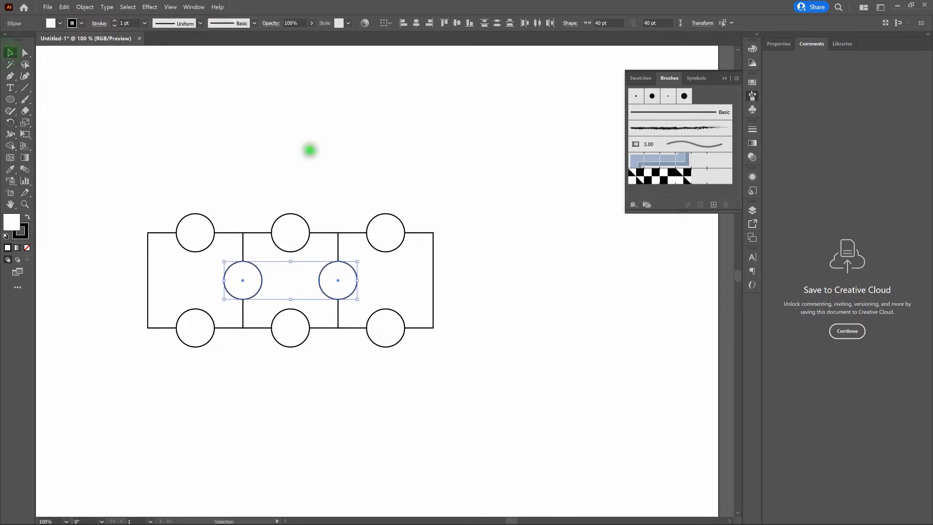
click(308, 150)
key(v)
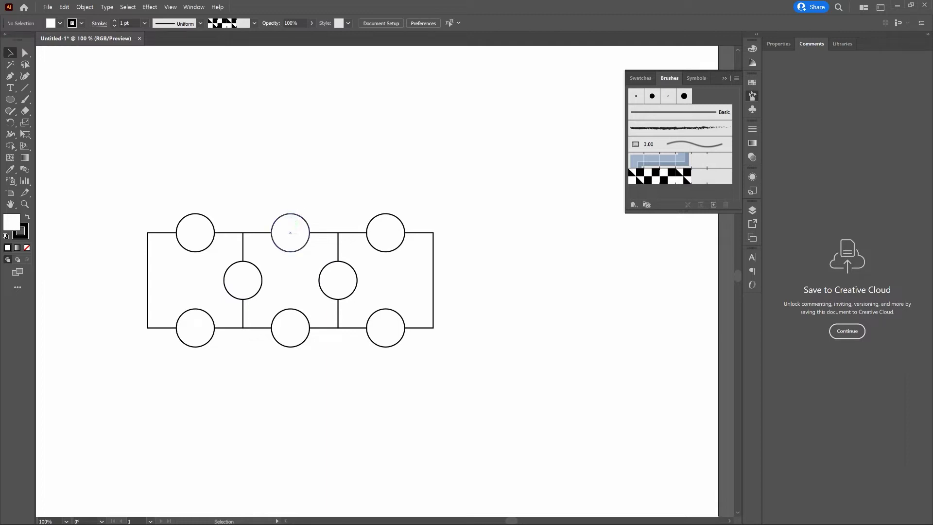
Step: Move the middle square's top circle 10 pt up and its bottom circle 10 pt down
click(290, 233)
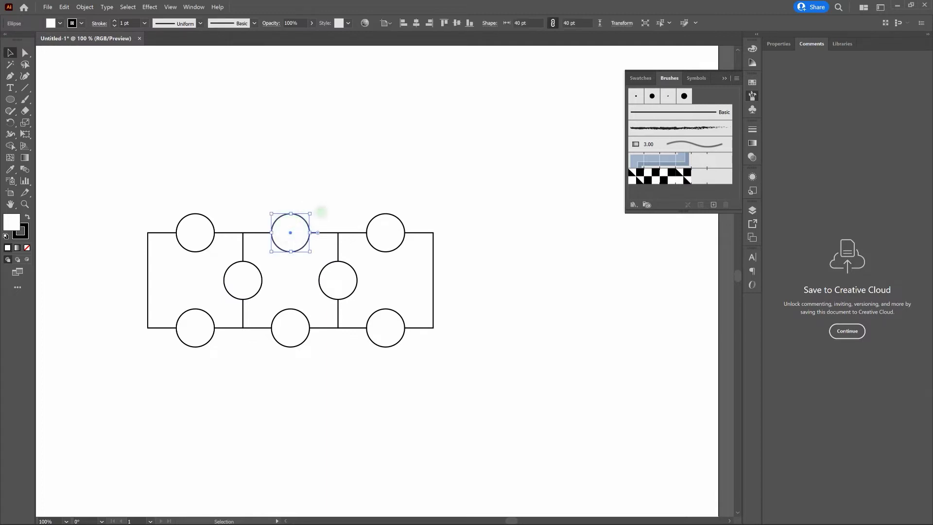
key(shift+Up)
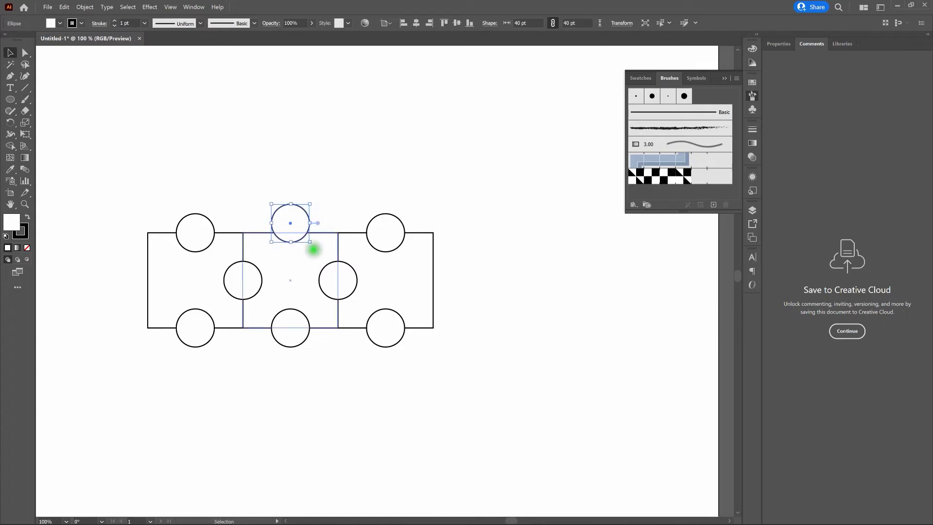
click(294, 313)
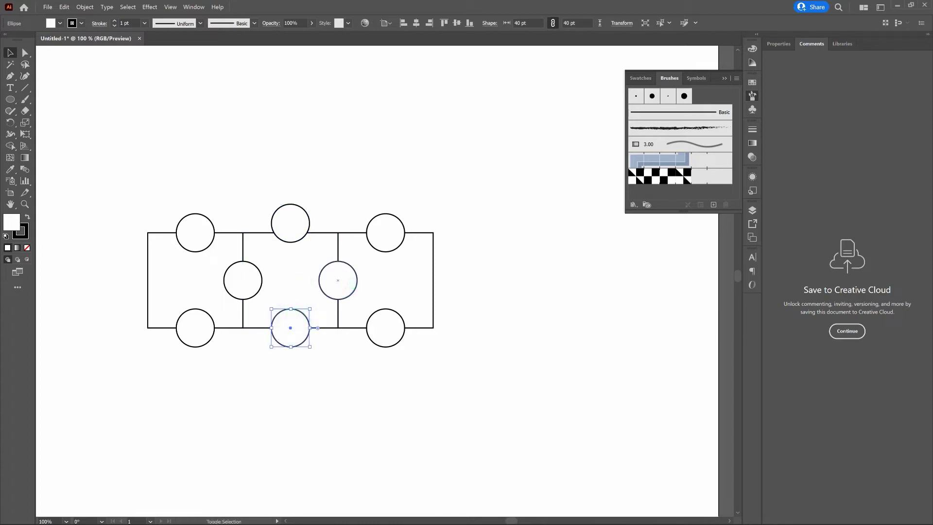
key(shift+Down)
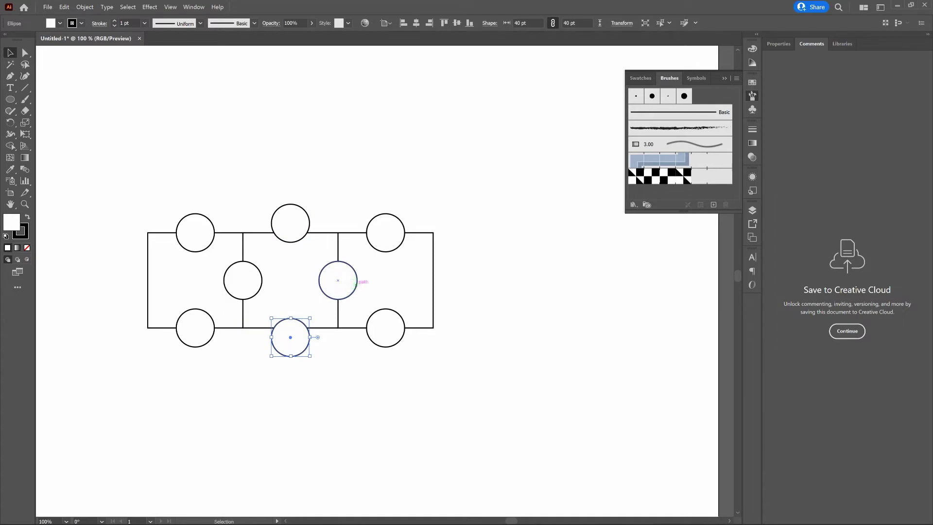
Step: Move the two circles on the middle square's side edges about 10 pt inward toward its center
click(352, 282)
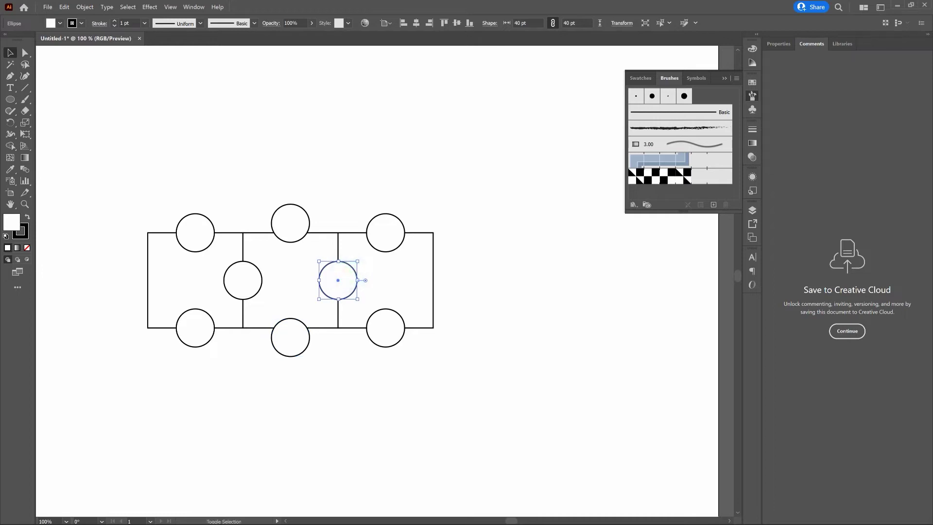
drag(356, 273, 347, 273)
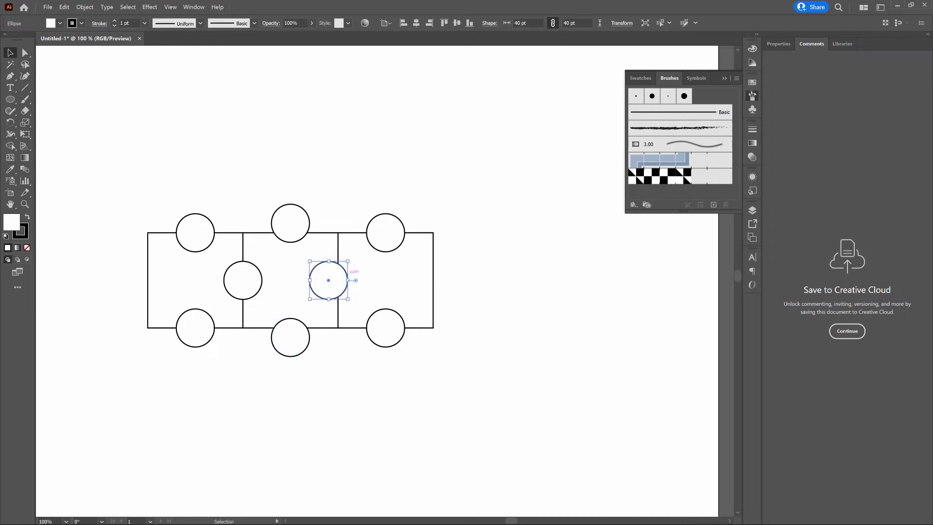
click(246, 281)
drag(247, 282, 256, 282)
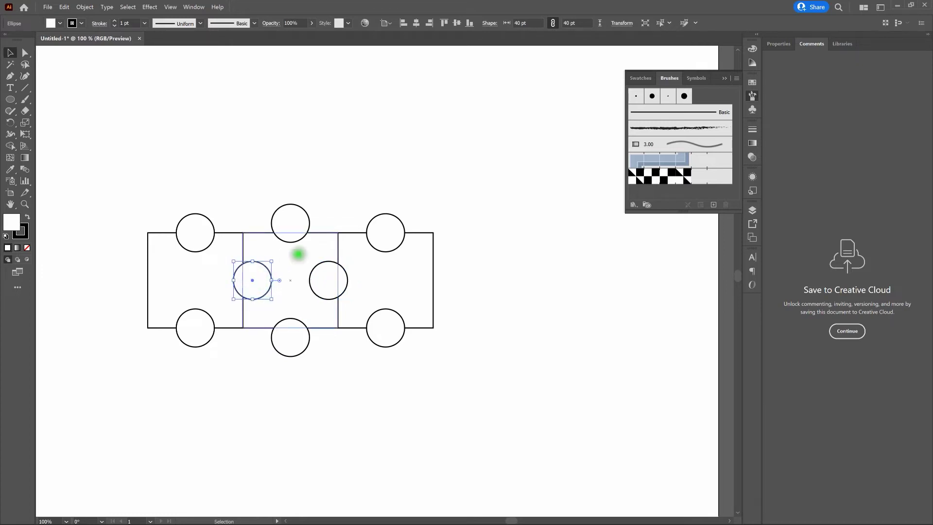
click(342, 168)
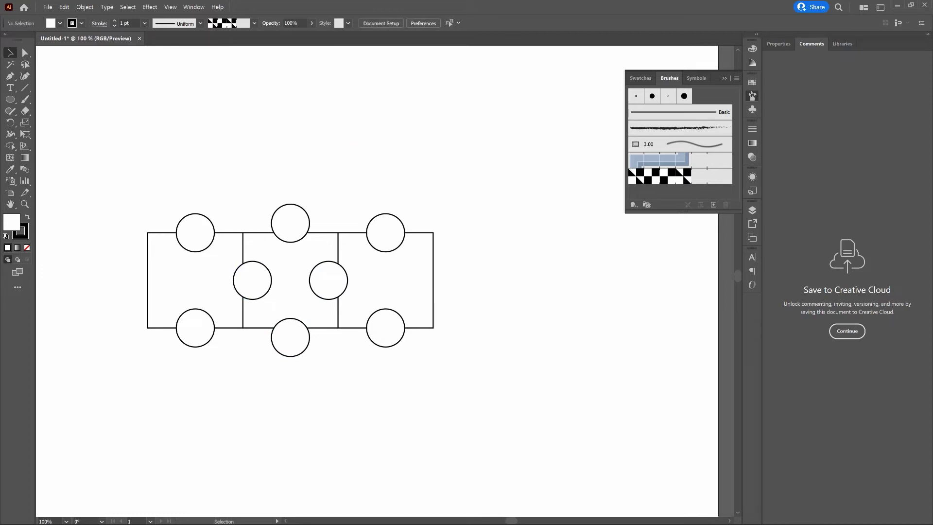
Step: Move the top circles of the left and right squares 10 pt down
click(221, 219)
click(196, 229)
shift+click(385, 225)
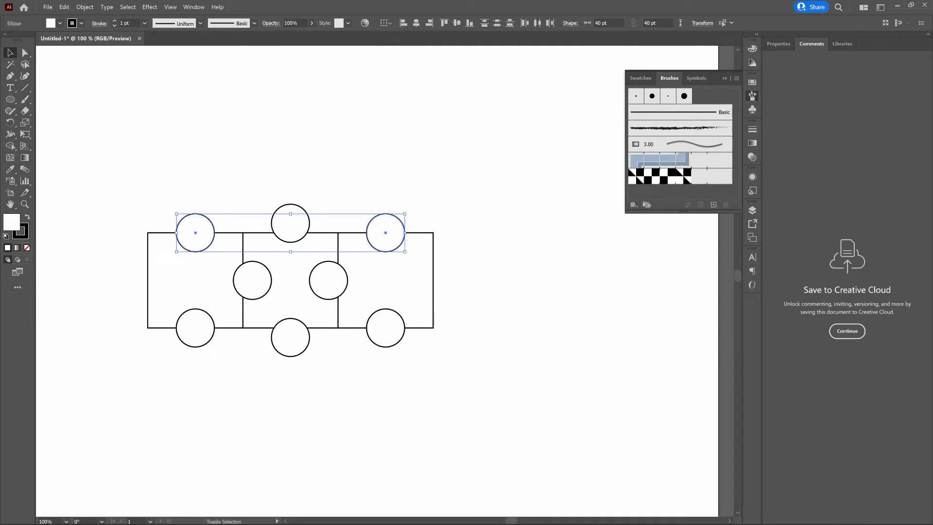
key(shift+Down)
key(shift+Down)
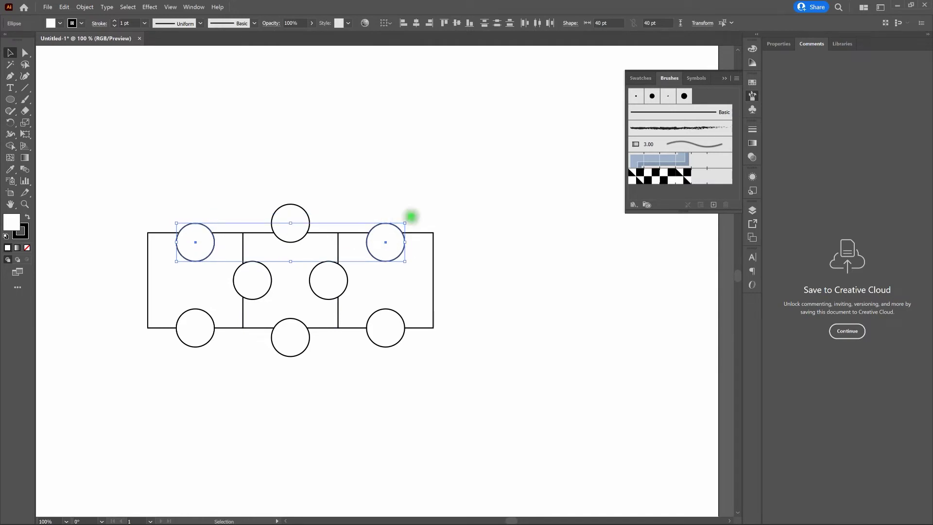
click(418, 216)
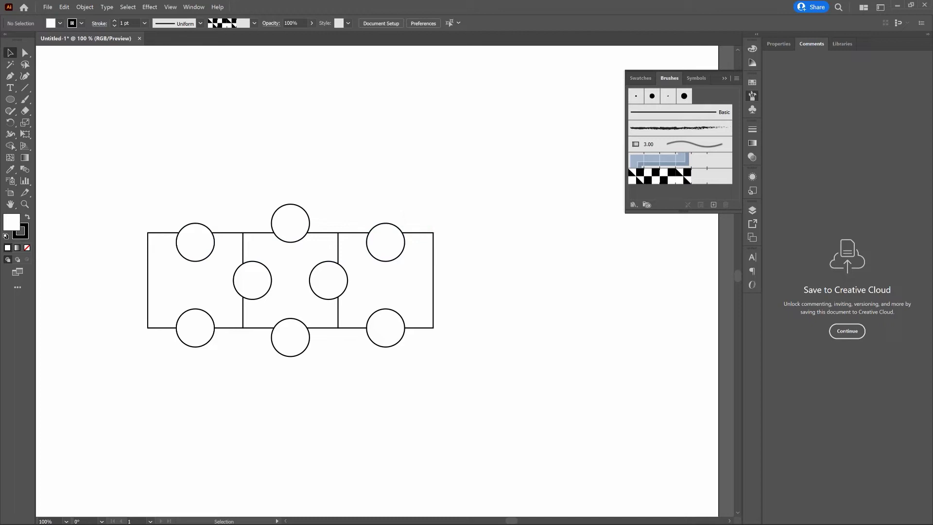
Step: Move the bottom circles of the left and right squares about 10 pt up
click(386, 330)
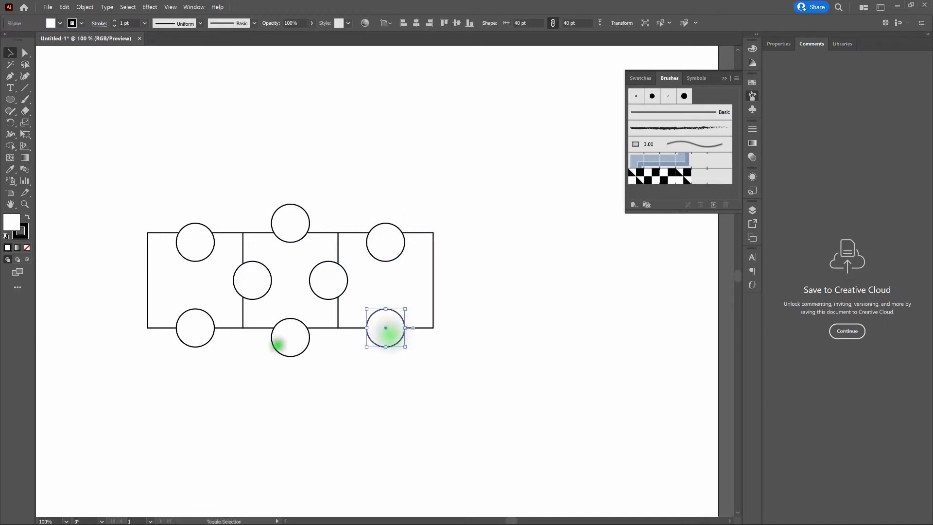
shift+click(200, 330)
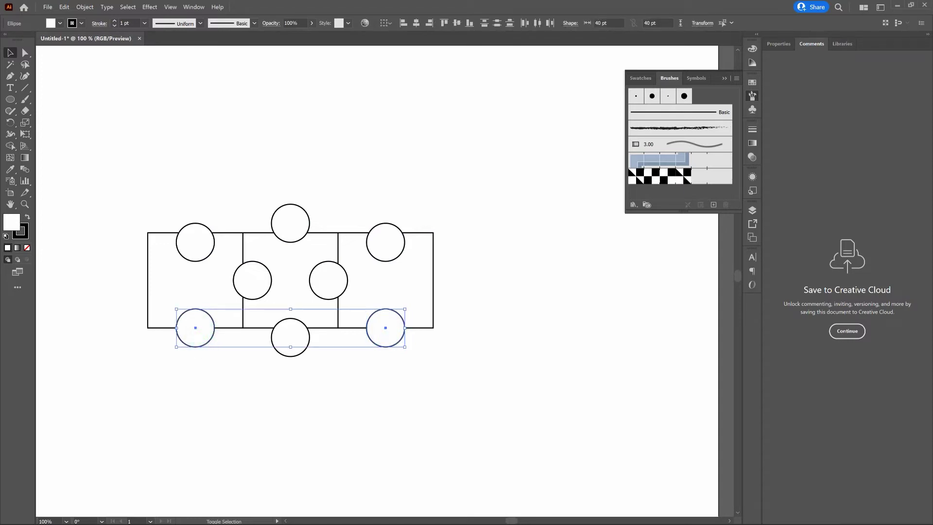
drag(199, 330, 199, 321)
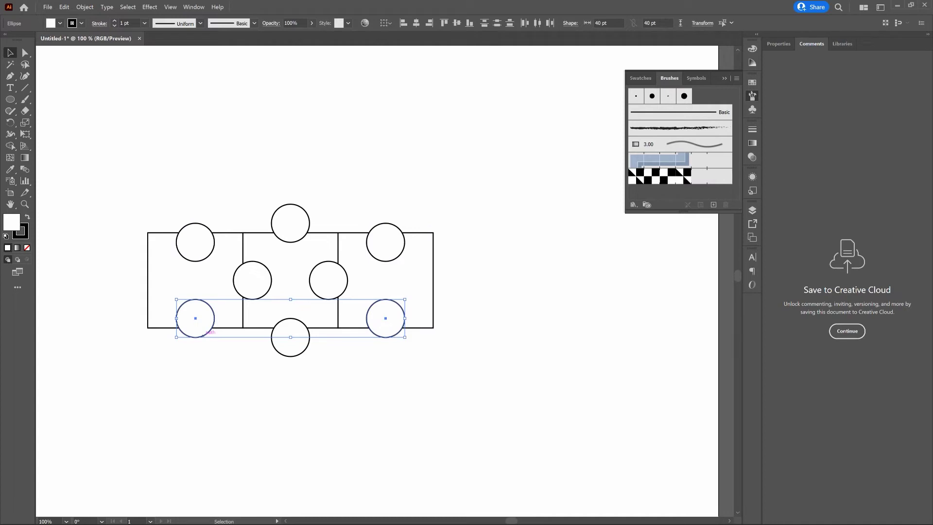
click(203, 335)
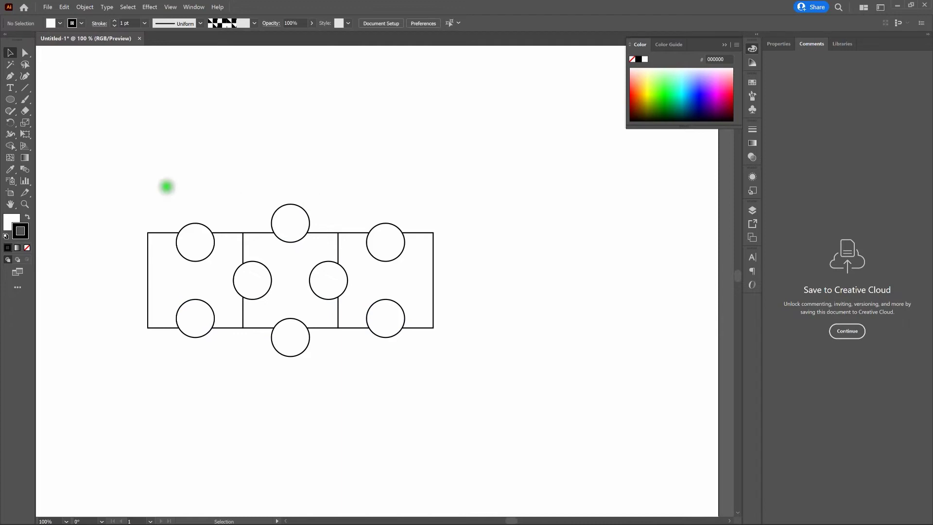
Step: With Shape Builder, merge the side circles into the outer squares and the middle top and bottom circles into the middle square
drag(115, 171, 491, 387)
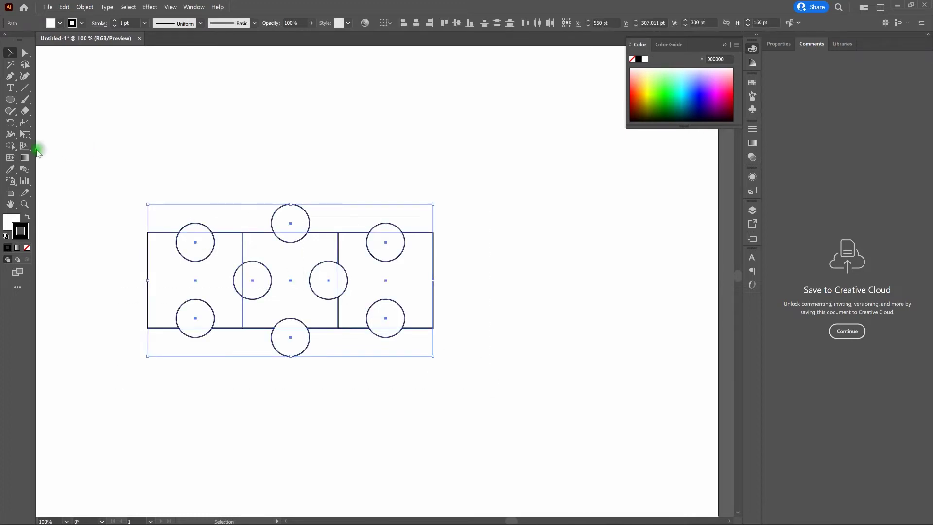
key(shift+m)
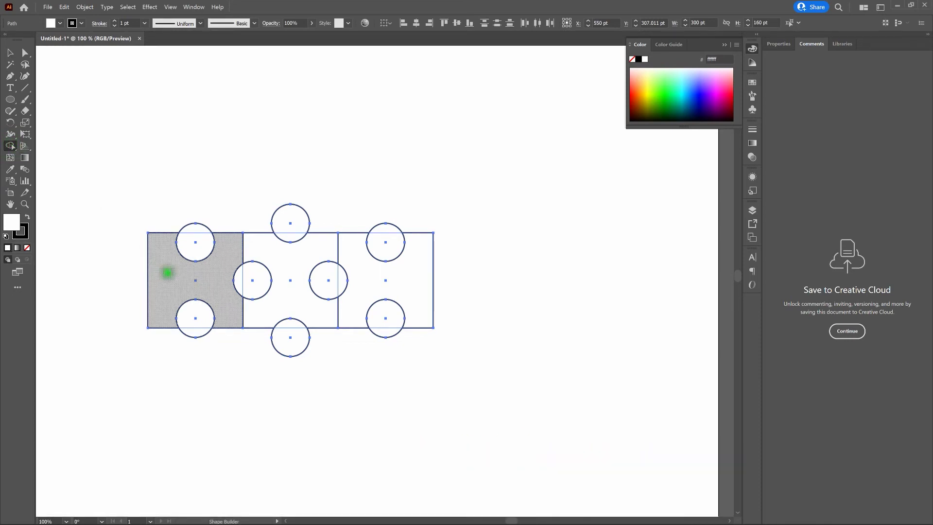
drag(165, 276, 252, 277)
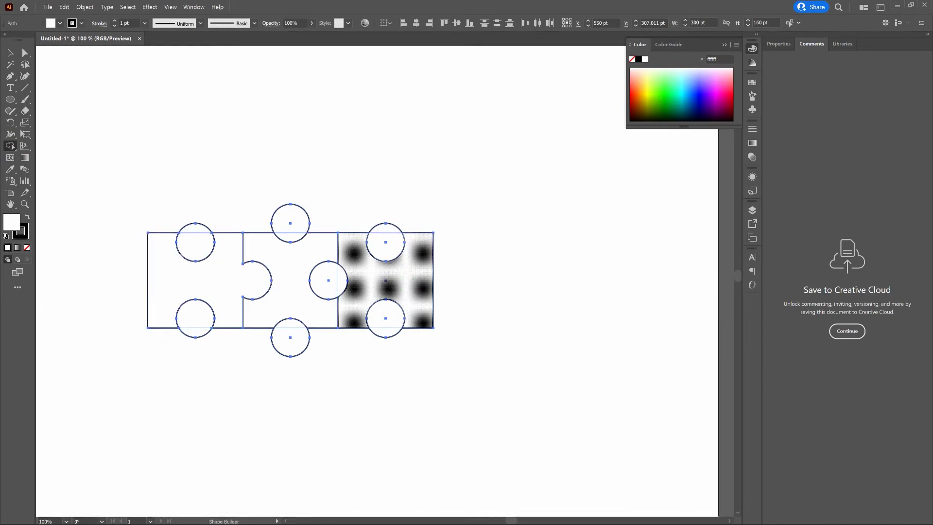
drag(413, 277, 333, 276)
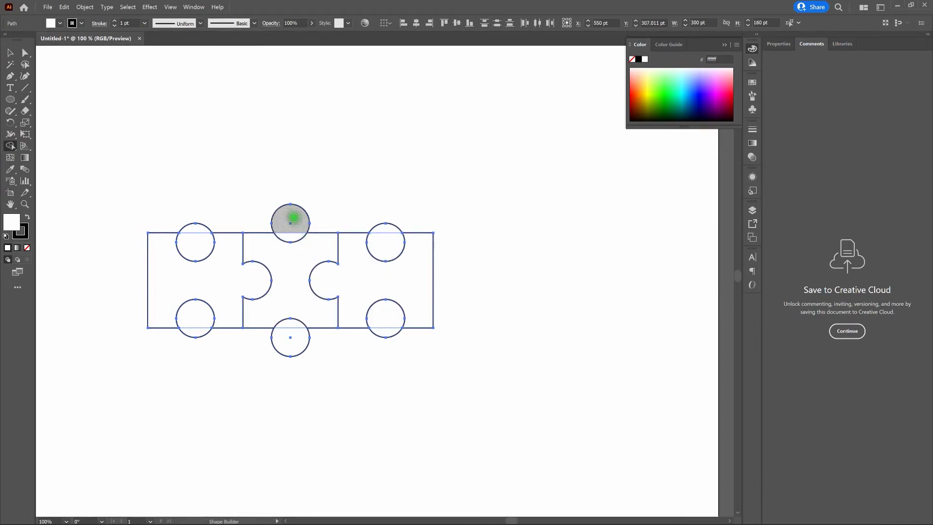
drag(285, 211, 290, 329)
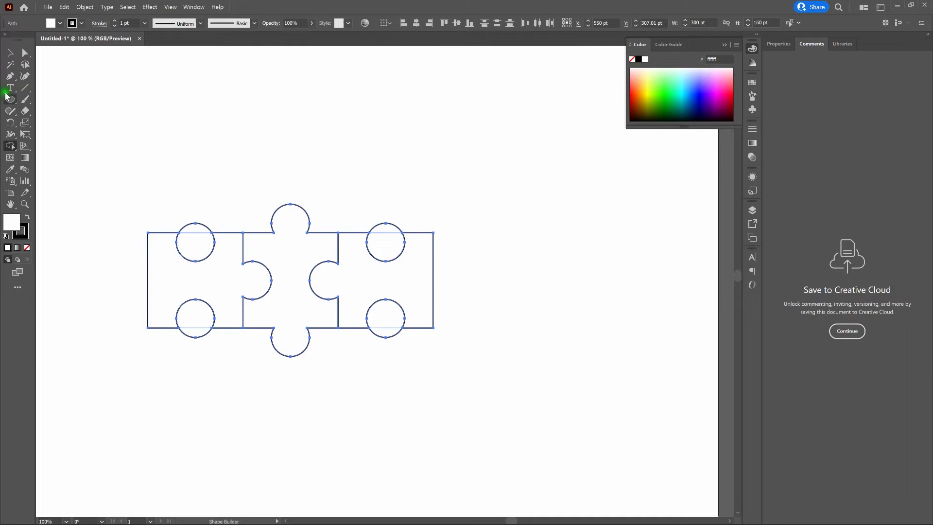
Step: Delete the top circles of the left and right squares to leave rounded notches in their upper edges
key(v)
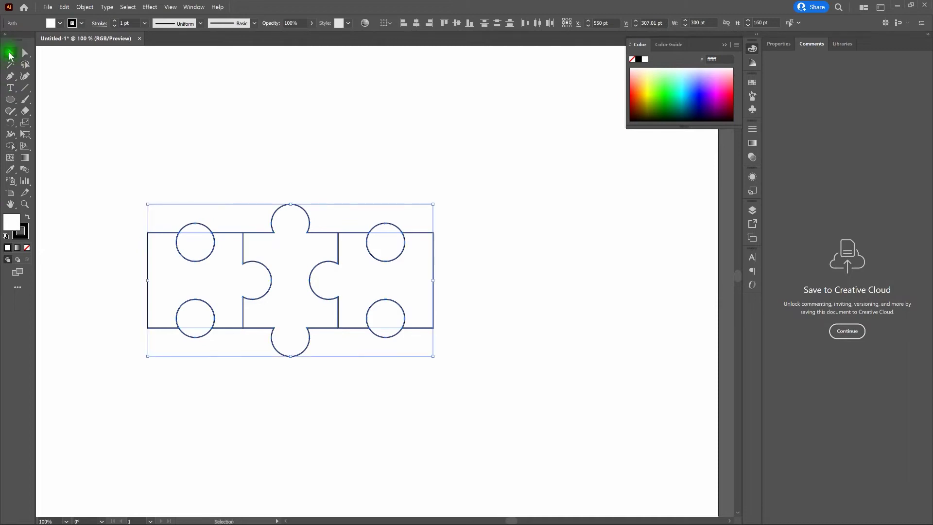
click(183, 159)
click(189, 163)
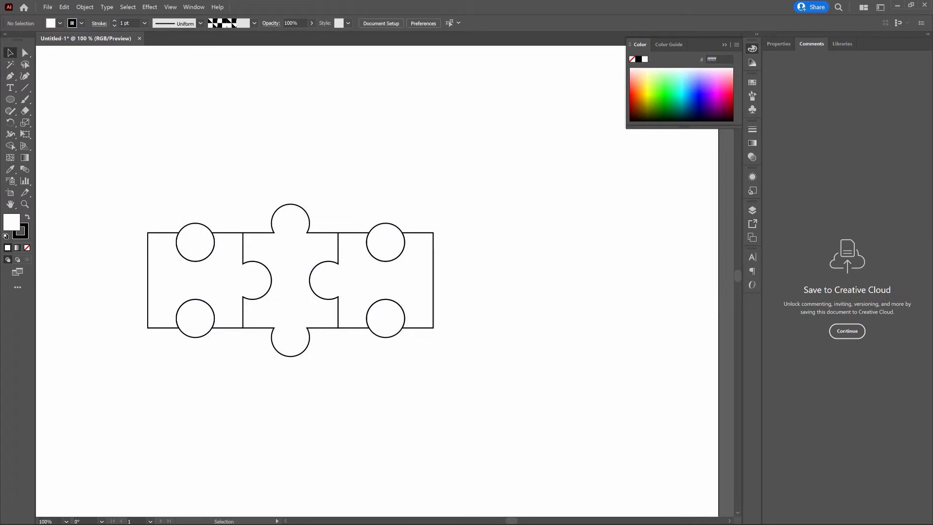
click(188, 190)
click(194, 241)
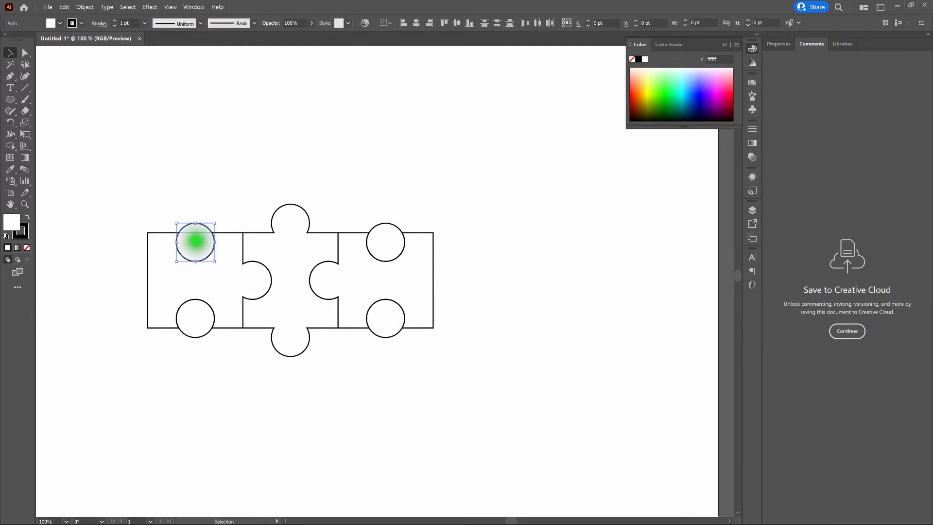
key(ctrl+shift+a)
drag(385, 205, 386, 244)
key(Delete)
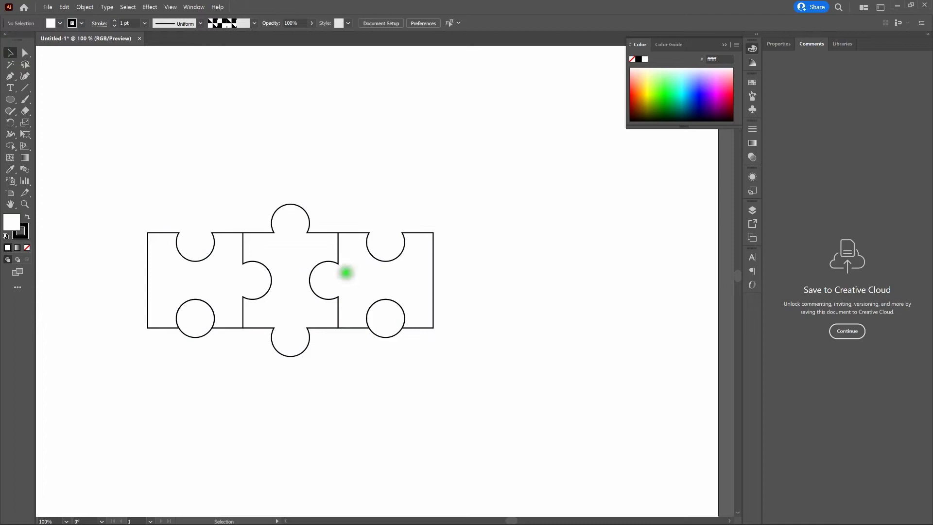
Step: Delete the bottom circles of the left and right squares to leave rounded notches in their lower edges
click(193, 316)
key(Delete)
drag(390, 363, 379, 312)
key(Delete)
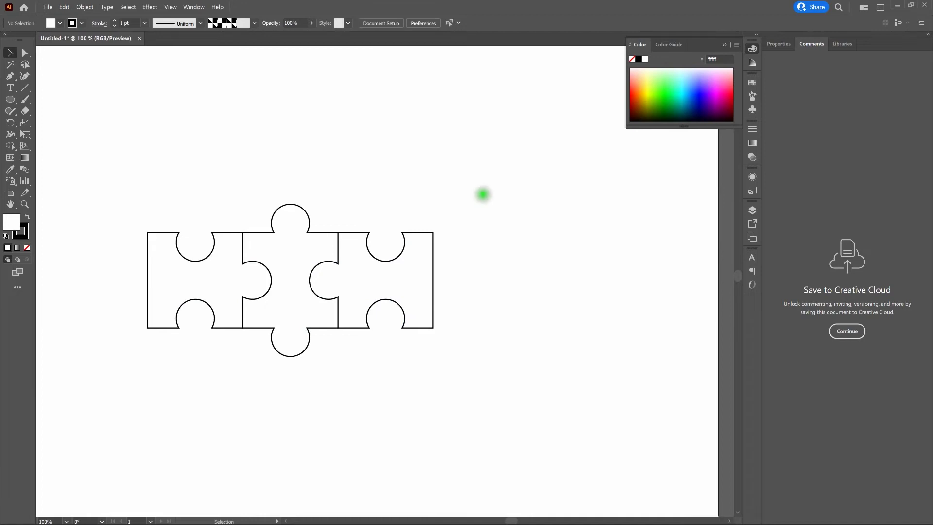
Step: Set the stroke weight of all three puzzle pieces to 4 pt
drag(488, 179, 105, 392)
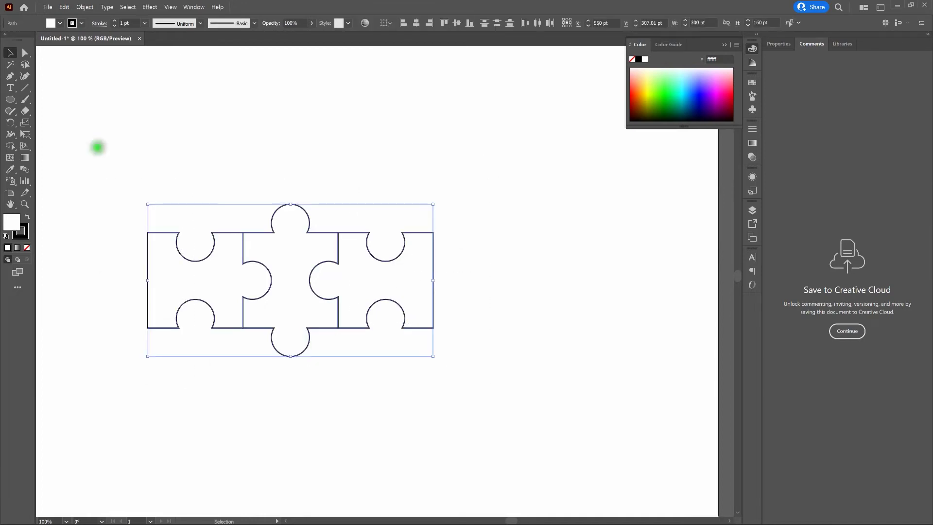
click(128, 23)
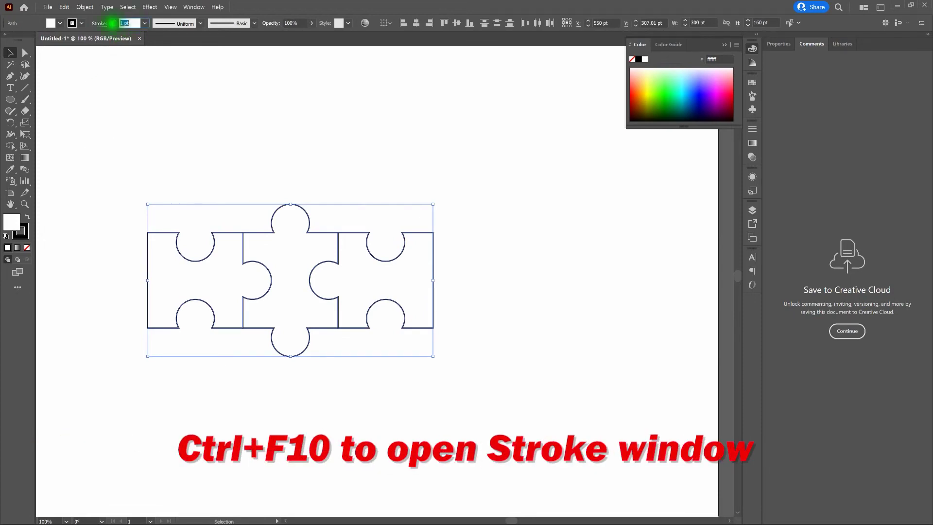
text(4)
key(Return)
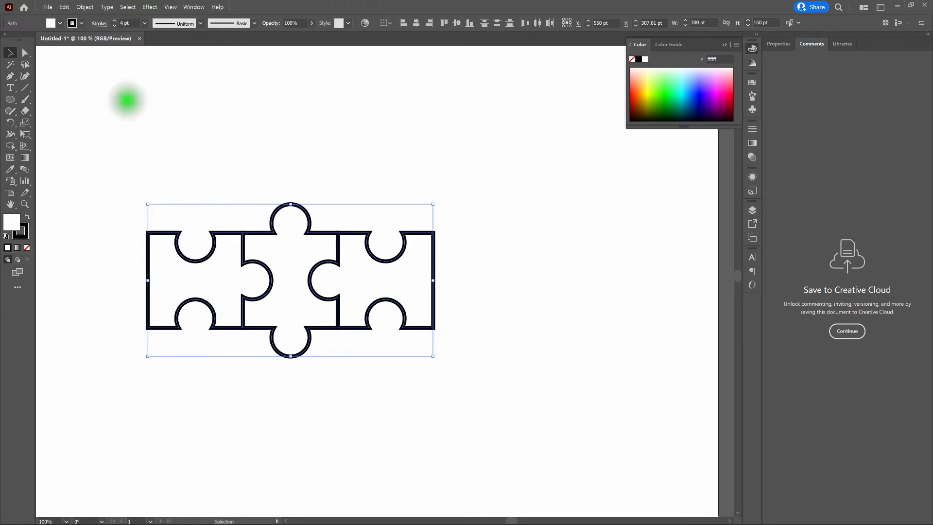
click(127, 101)
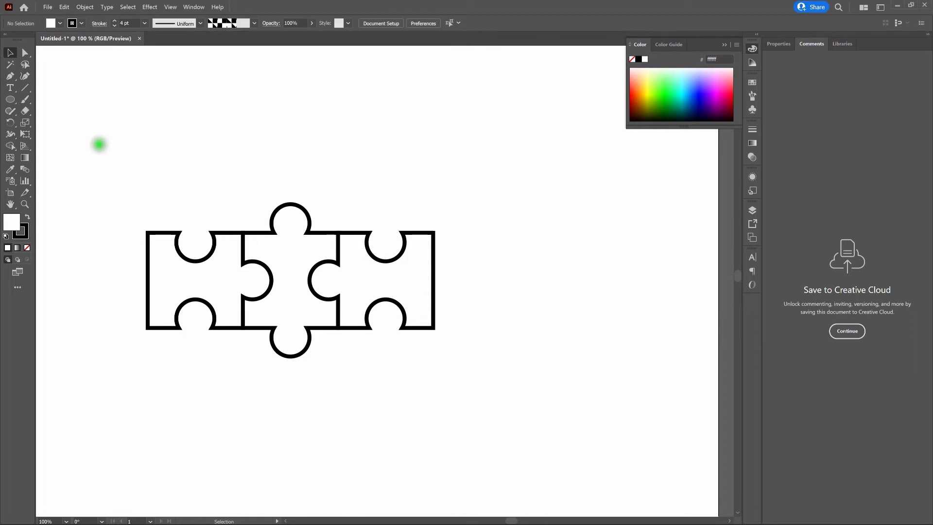
Step: Expand the fill and stroke of all three puzzle pieces
drag(102, 154, 498, 386)
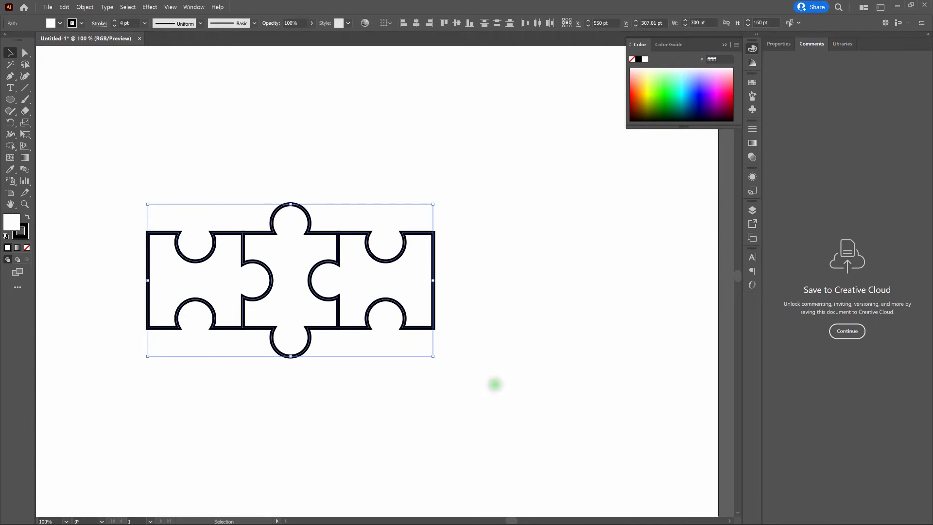
click(87, 8)
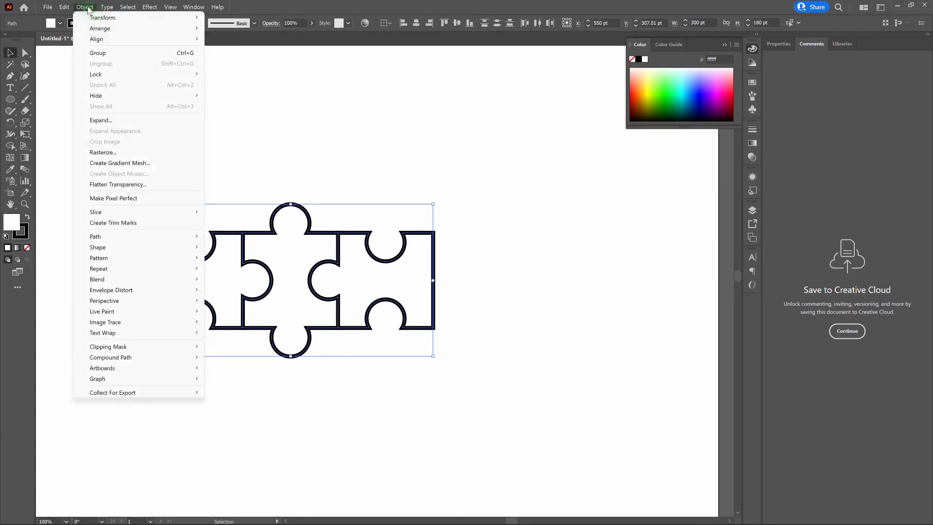
click(123, 119)
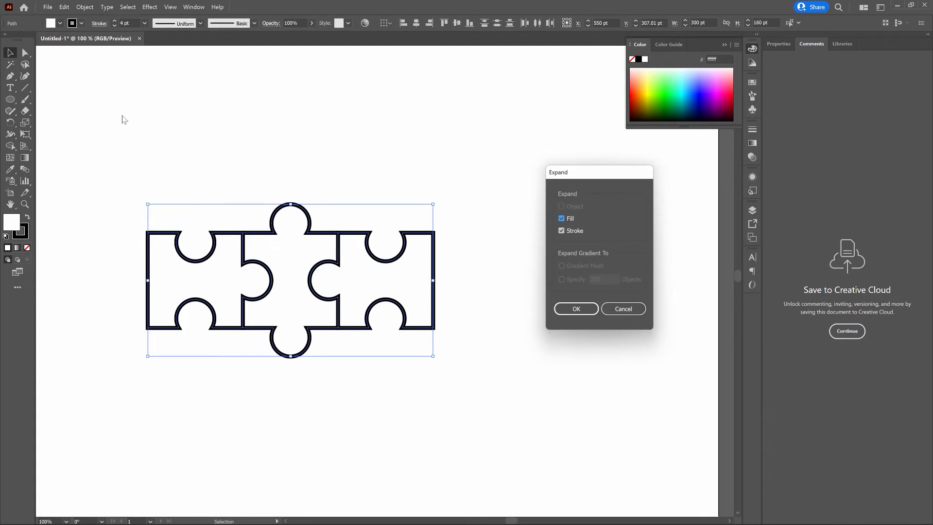
click(579, 310)
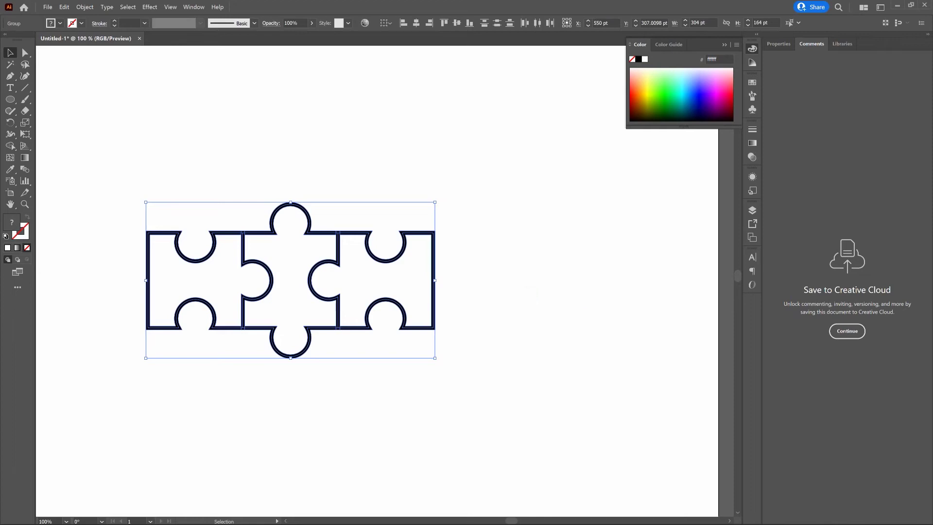
click(527, 294)
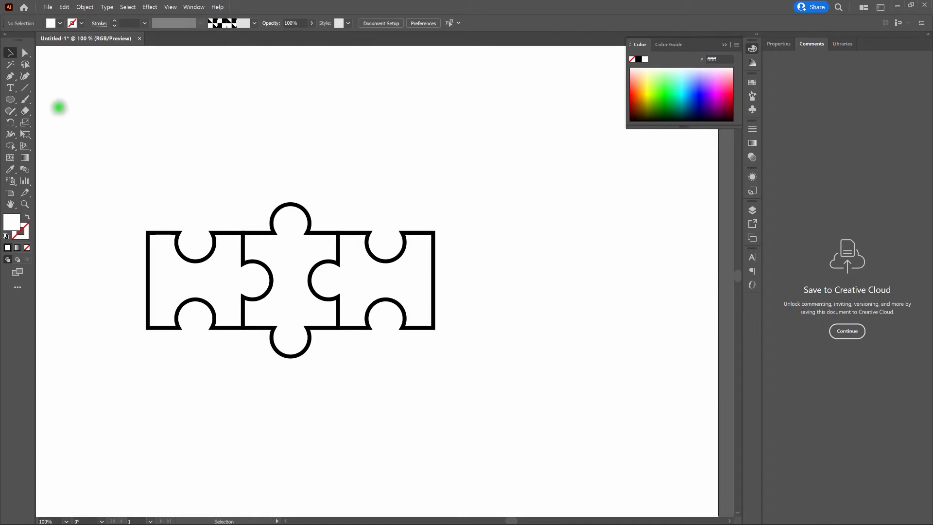
Step: Draw a rectangle about 85 × 174 pt outward from the center of the left piece's upper notch and fill it with black (000000)
click(10, 99)
drag(10, 100, 10, 101)
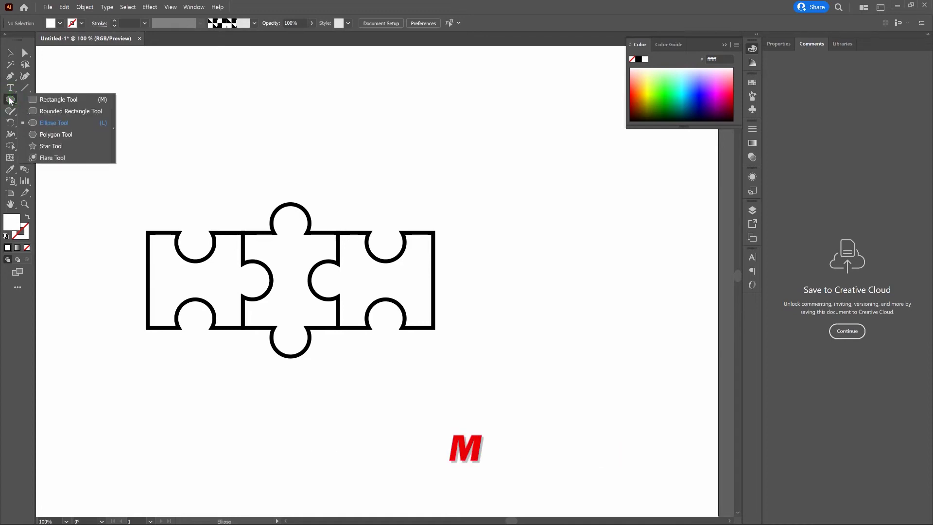
click(40, 100)
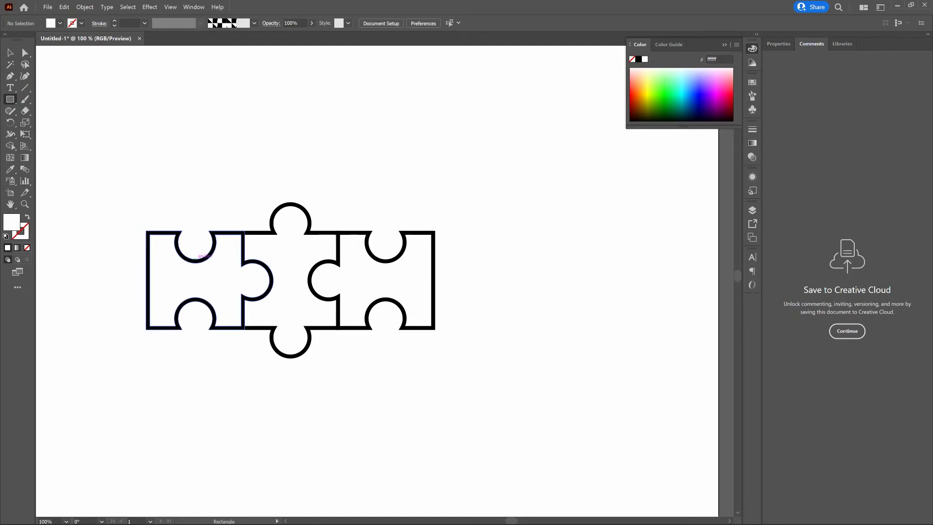
drag(195, 259, 113, 425)
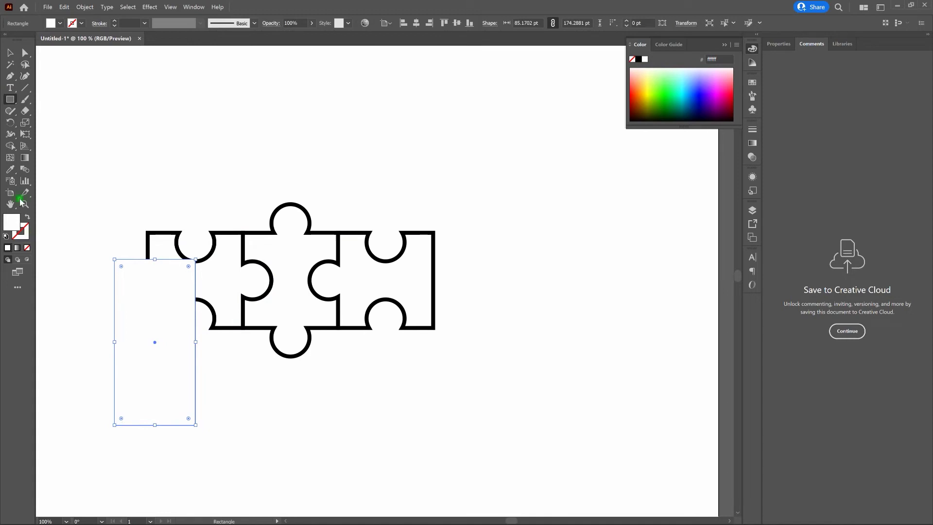
double_click(12, 223)
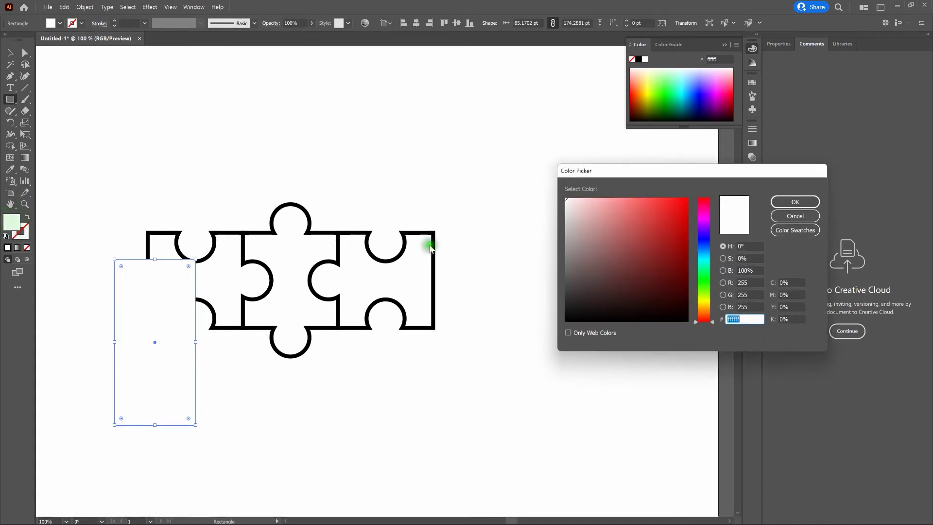
mouse_move(567, 233)
mouse_down()
mouse_move(588, 254)
mouse_move(566, 329)
mouse_up()
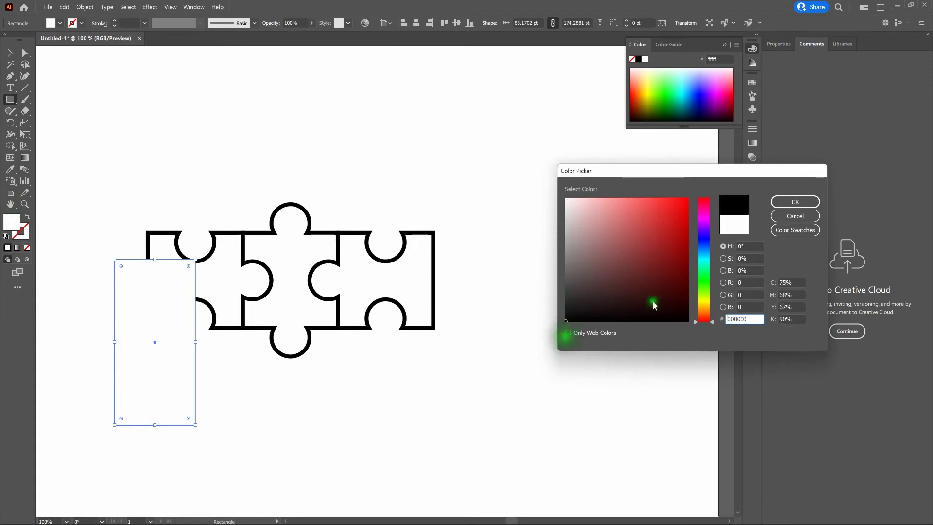
click(777, 204)
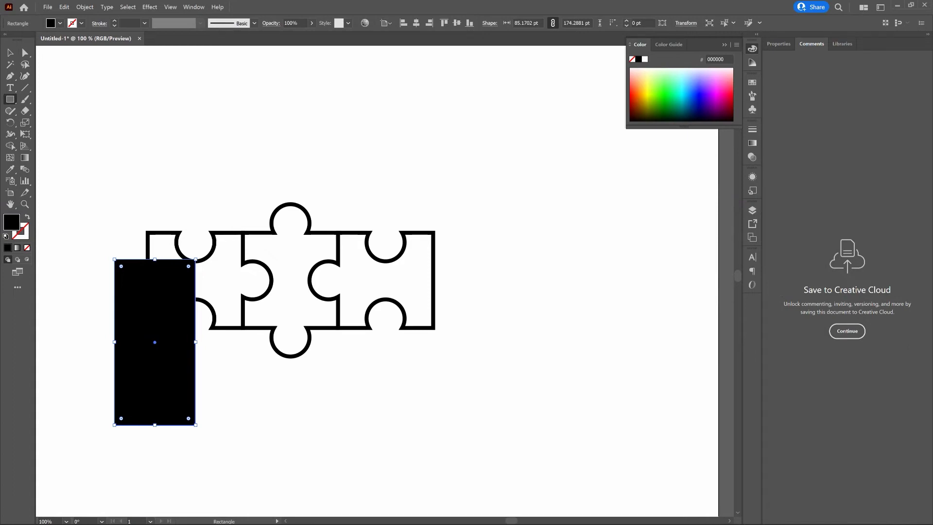
Step: Move the black rectangle up about 50 pt so it covers the outer half of the left piece
key(shift+Up)
key(shift+Up)
key(shift+Up)
key(shift+Up)
key(shift+Up)
key(shift+Up)
key(shift+Up)
key(shift+Up)
key(shift+Up)
key(shift+Up)
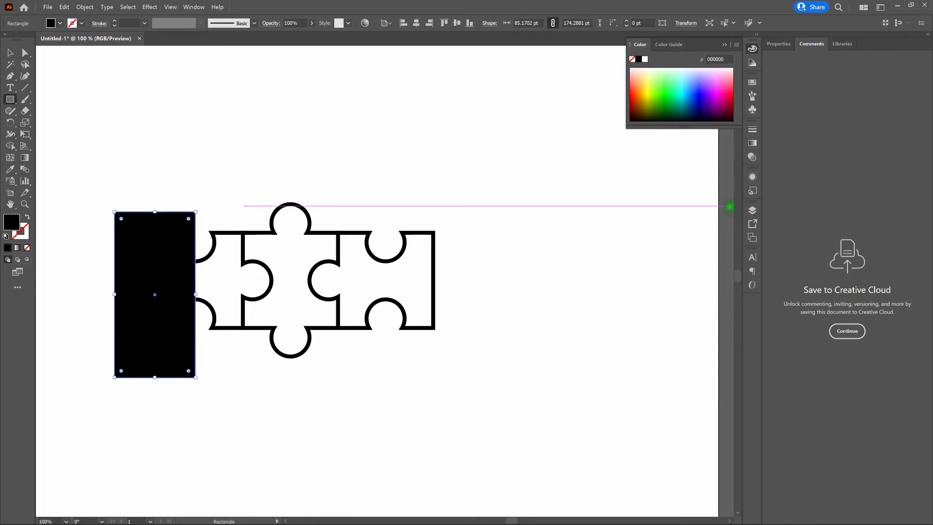
click(12, 52)
key(v)
click(248, 114)
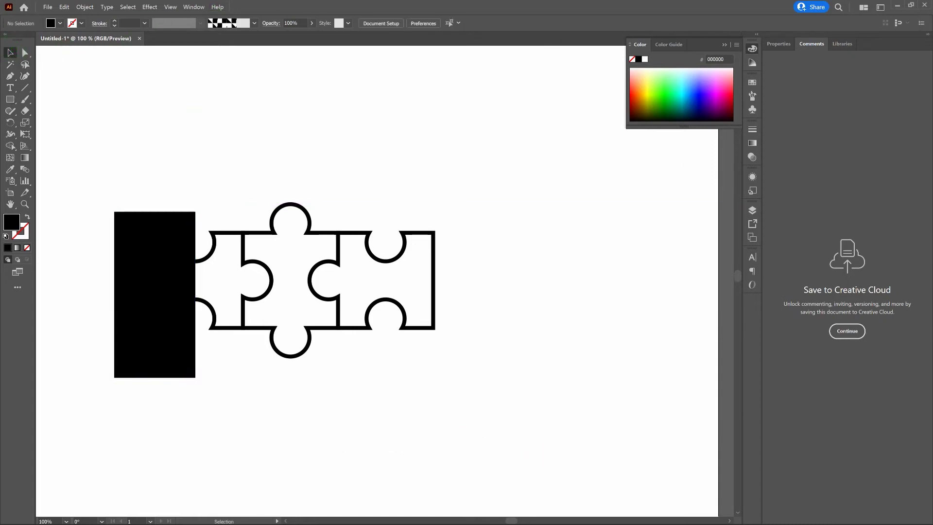
Step: Draw a second black rectangle about 86 × 154 pt from the right piece's upper notch and move it up 50 pt over the outer half
click(11, 99)
drag(385, 260, 467, 404)
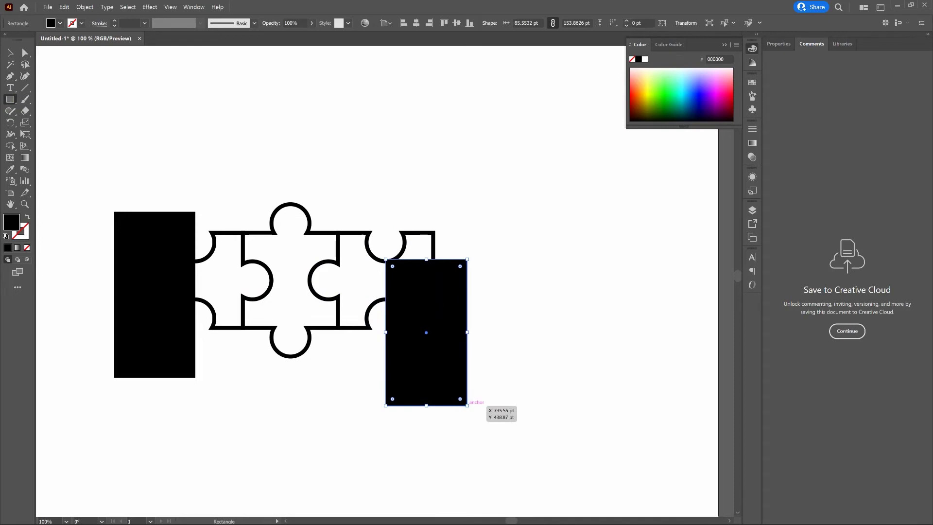
key(shift+Up)
key(shift+Up)
key(shift+Up)
key(shift+Up)
key(shift+Up)
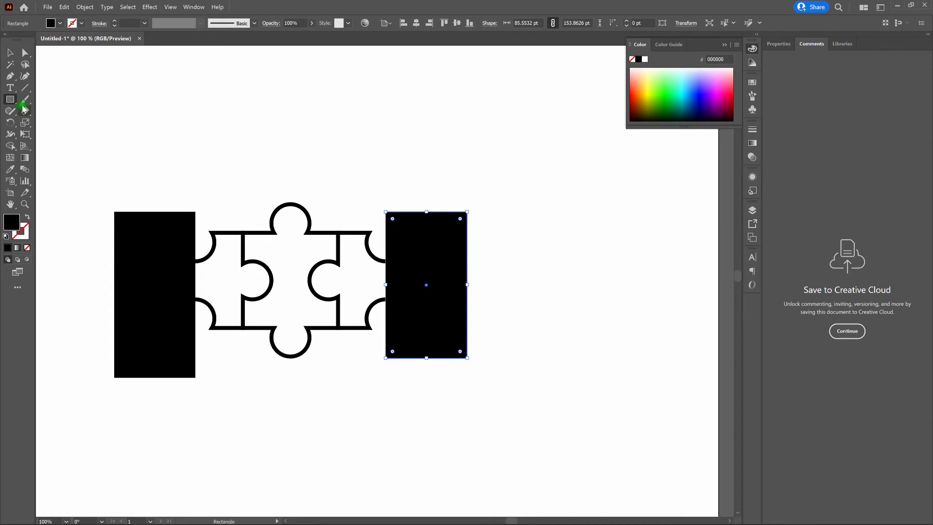
Step: With Shape Builder, merge the covered outer halves of the left and right pieces into the black rectangles
click(11, 53)
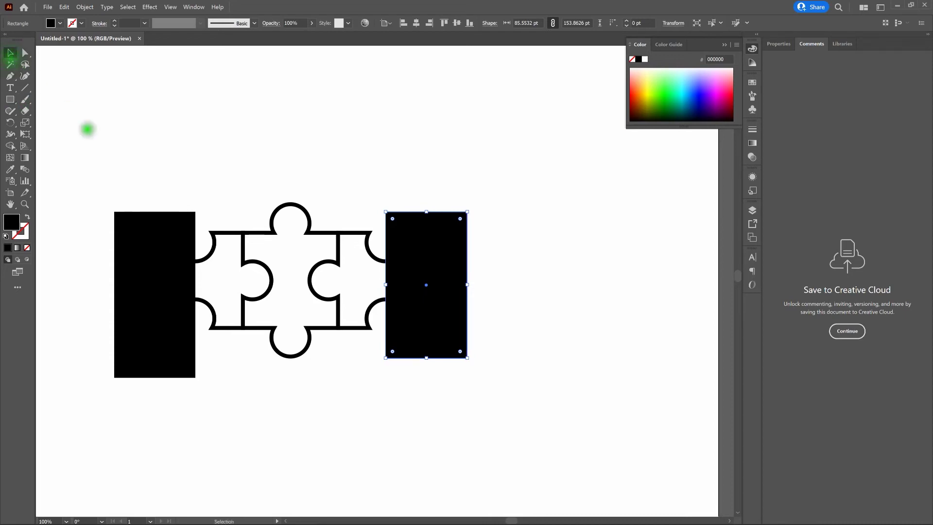
drag(89, 168, 490, 408)
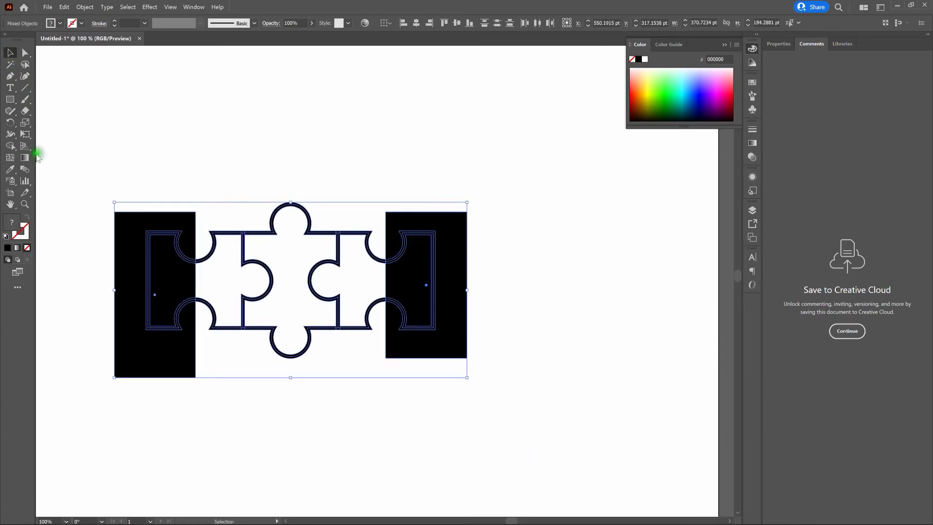
click(10, 146)
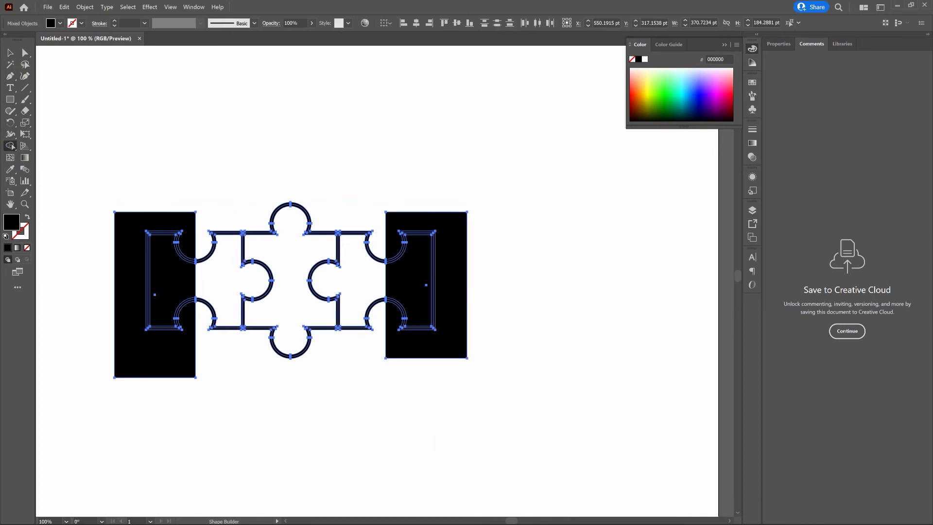
mouse_move(156, 193)
mouse_down()
mouse_move(147, 381)
mouse_move(163, 389)
mouse_up()
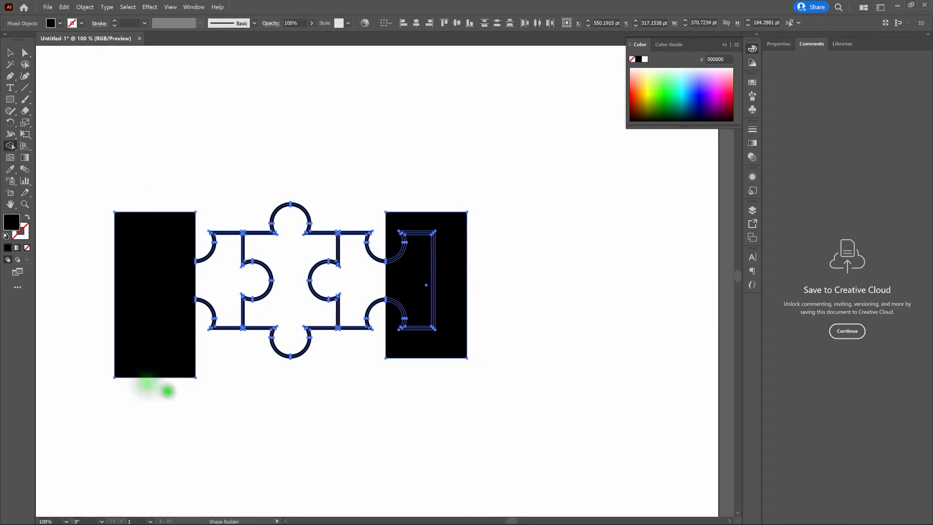
drag(420, 182, 412, 389)
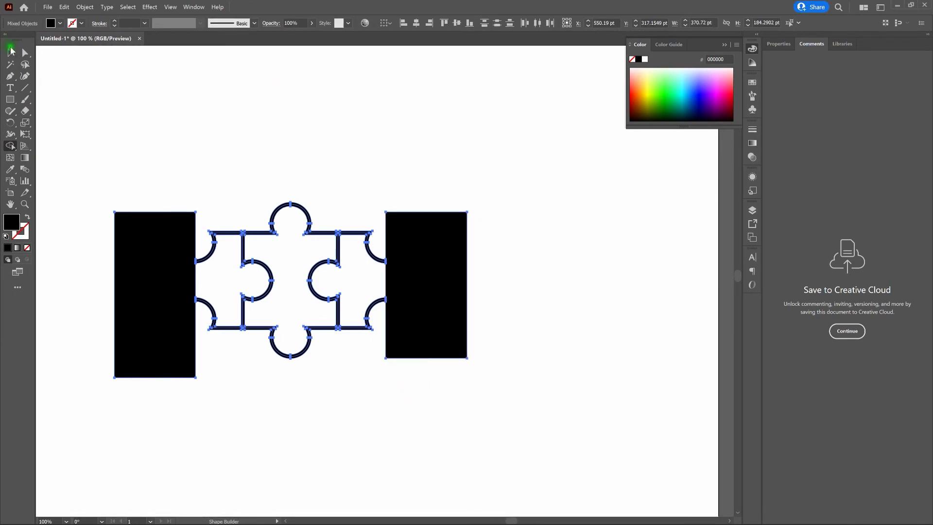
Step: Delete both black rectangles to cut off the outer halves of the left and right pieces
click(11, 49)
click(238, 124)
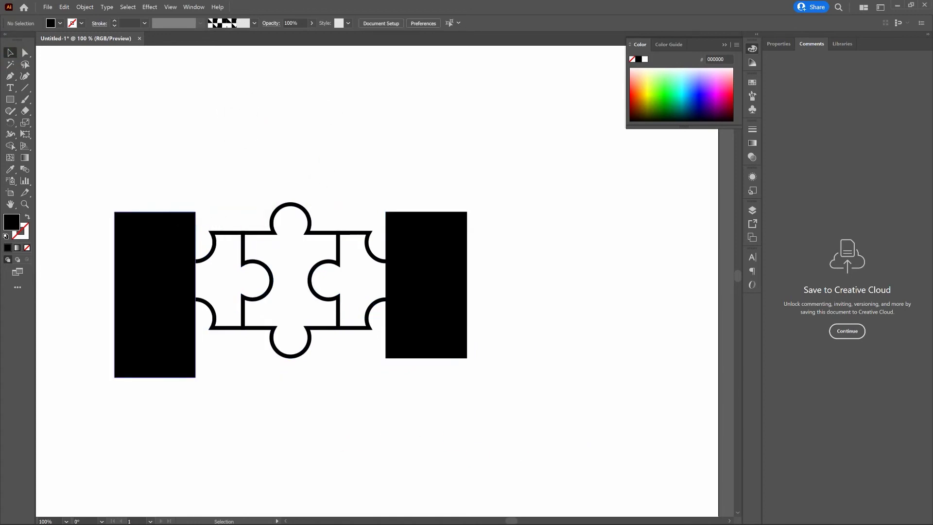
click(183, 230)
key(Delete)
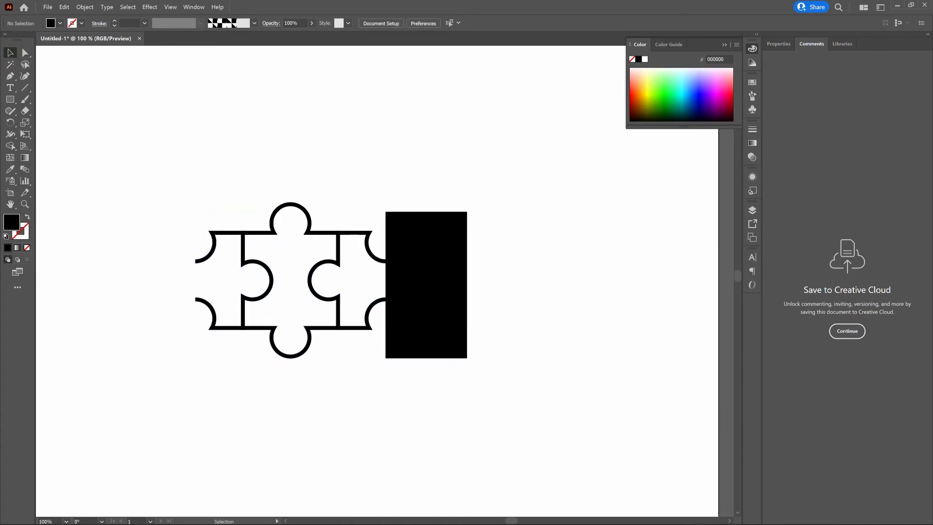
click(424, 240)
key(Delete)
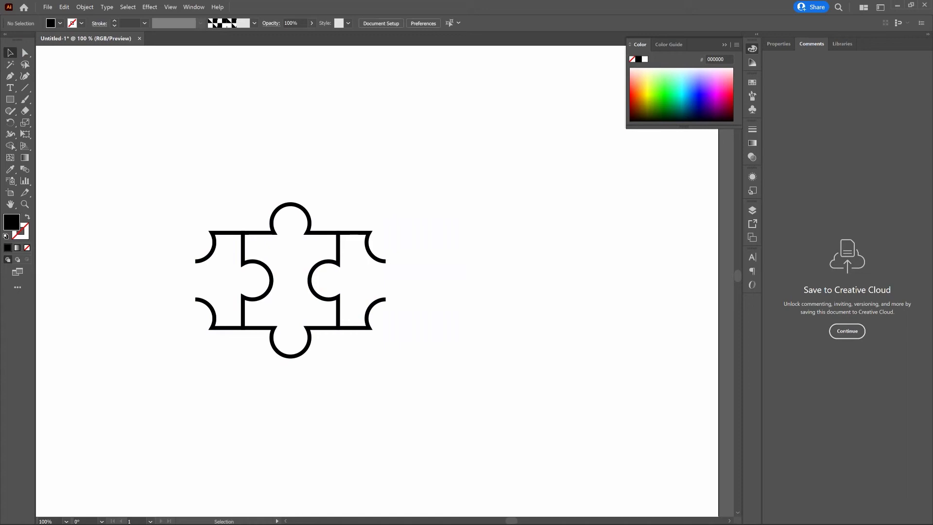
click(414, 237)
Step: Fill the left and right puzzle pieces with orange (e59f03)
click(25, 53)
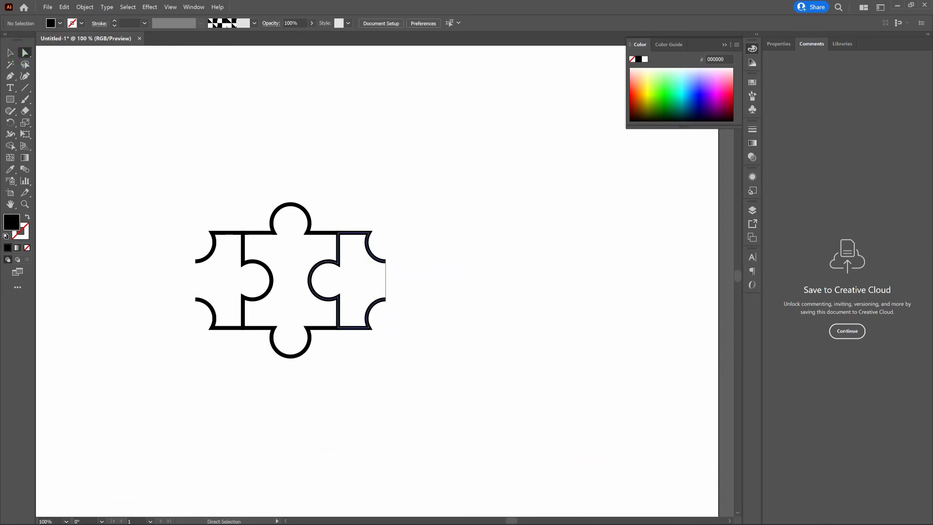
click(363, 278)
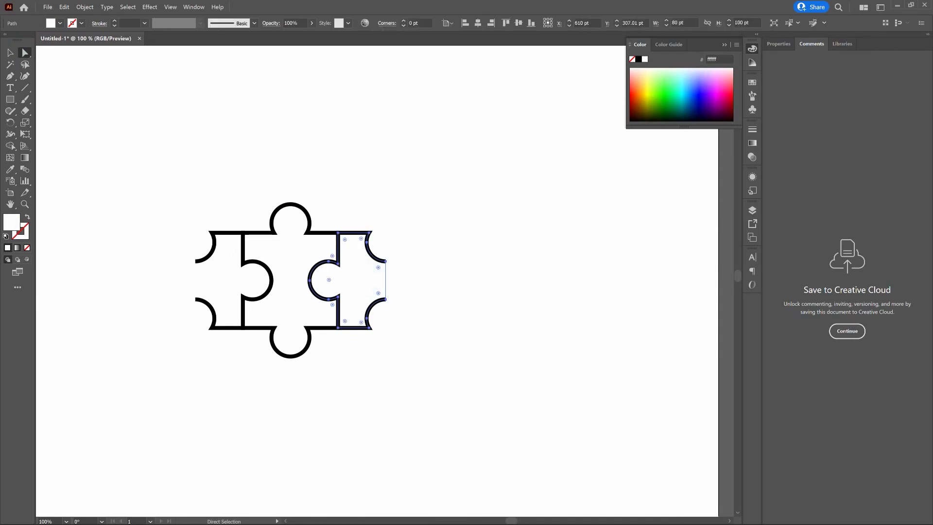
shift+click(232, 278)
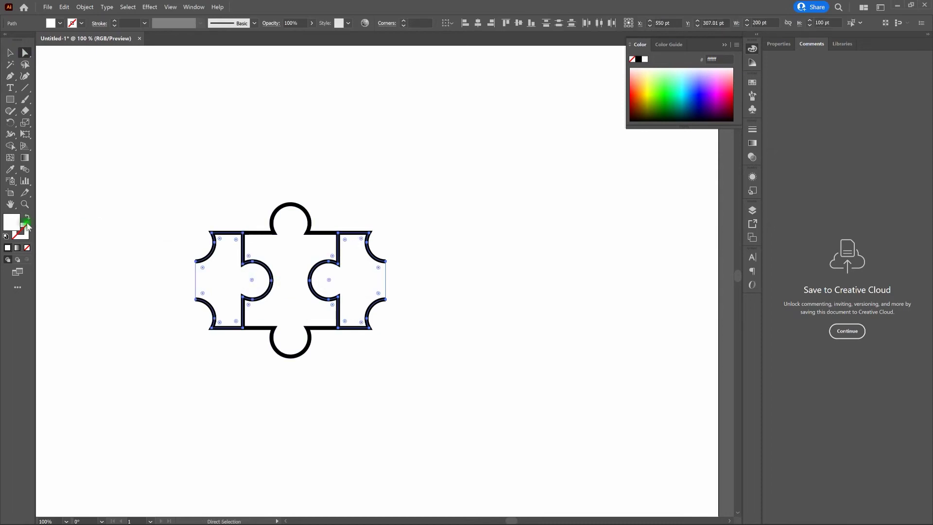
click(10, 224)
double_click(11, 224)
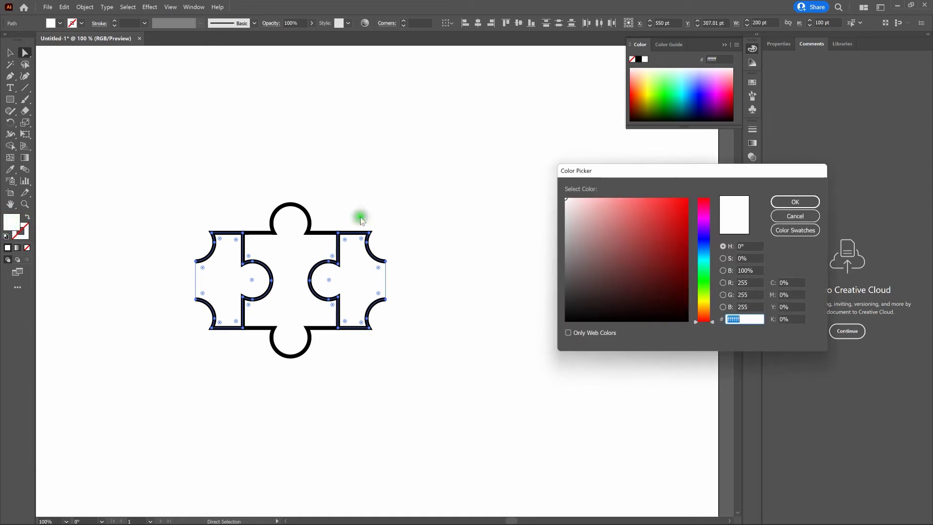
click(710, 308)
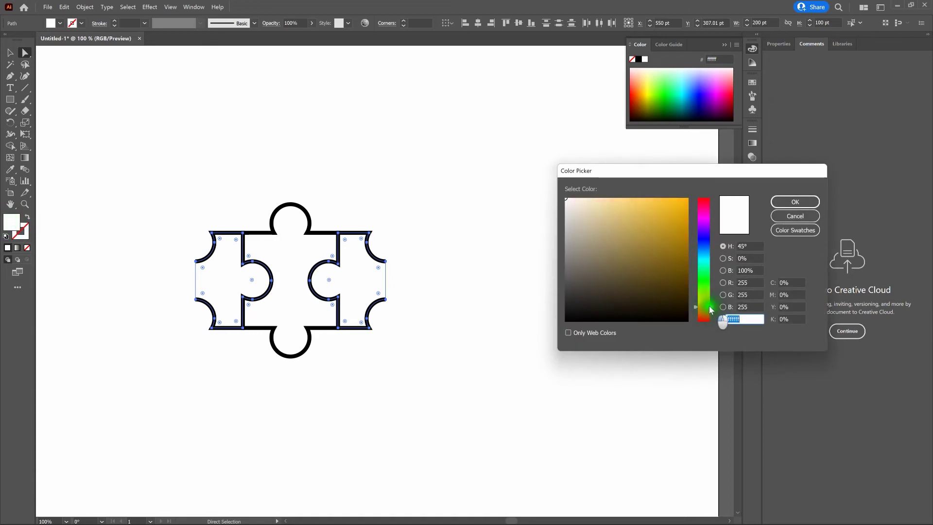
click(677, 191)
click(686, 211)
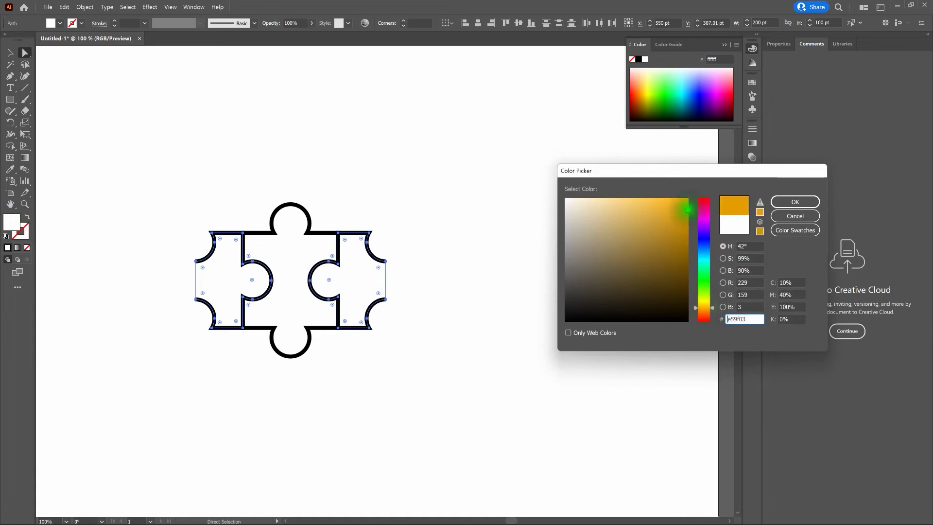
click(788, 203)
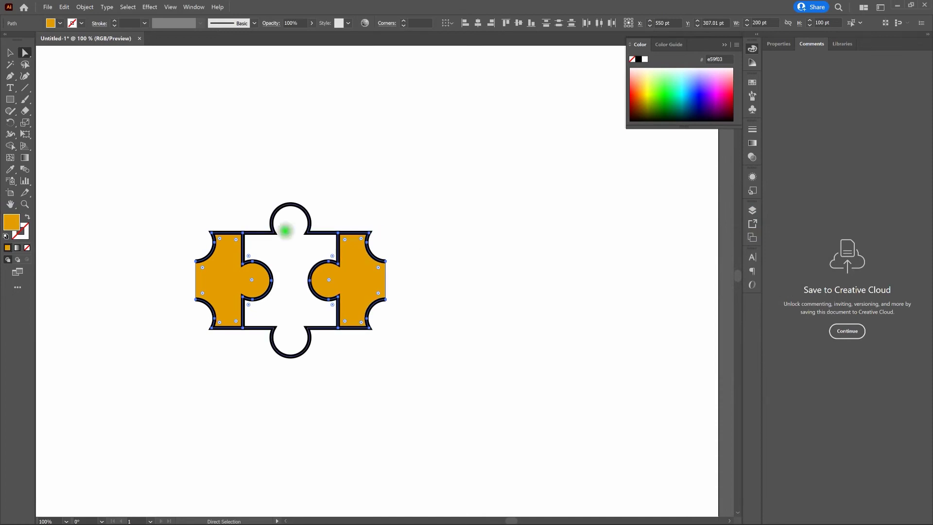
Step: Fill the middle puzzle piece with purple (c105e2) and deselect it
click(286, 247)
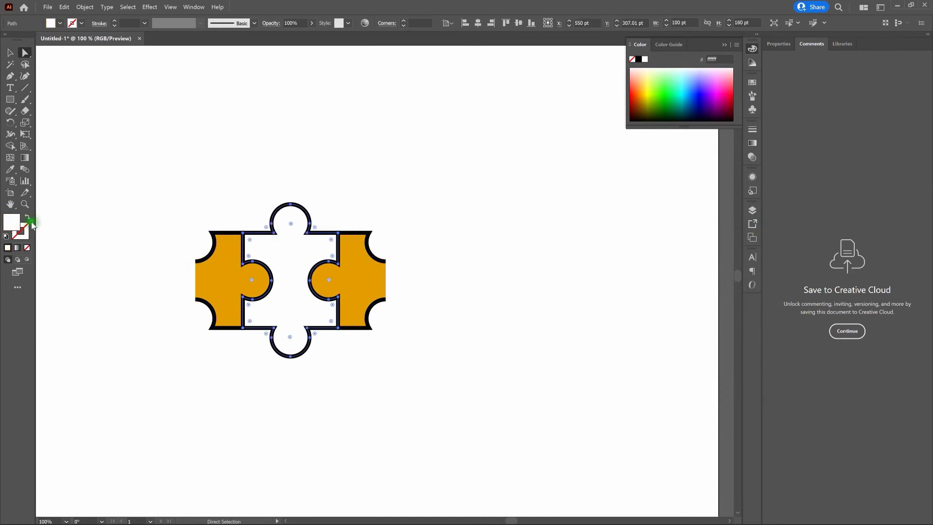
double_click(10, 225)
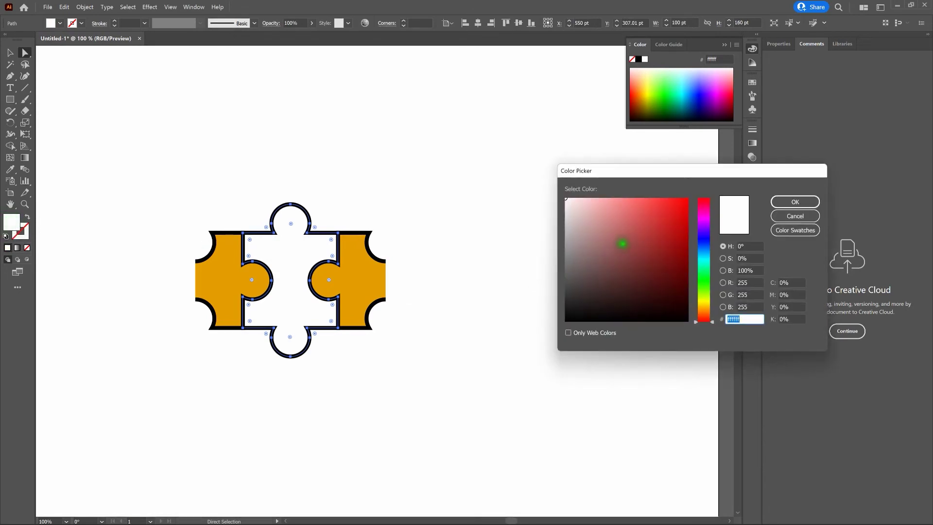
click(703, 222)
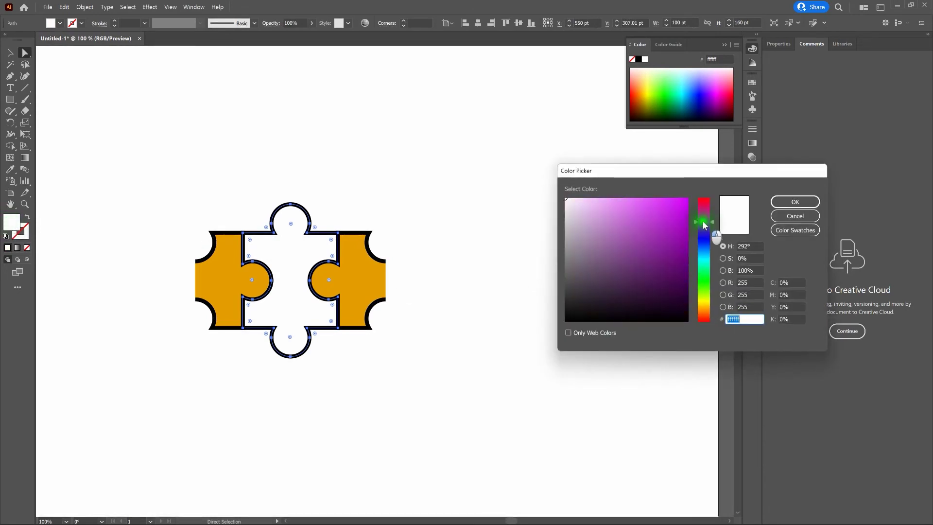
click(685, 210)
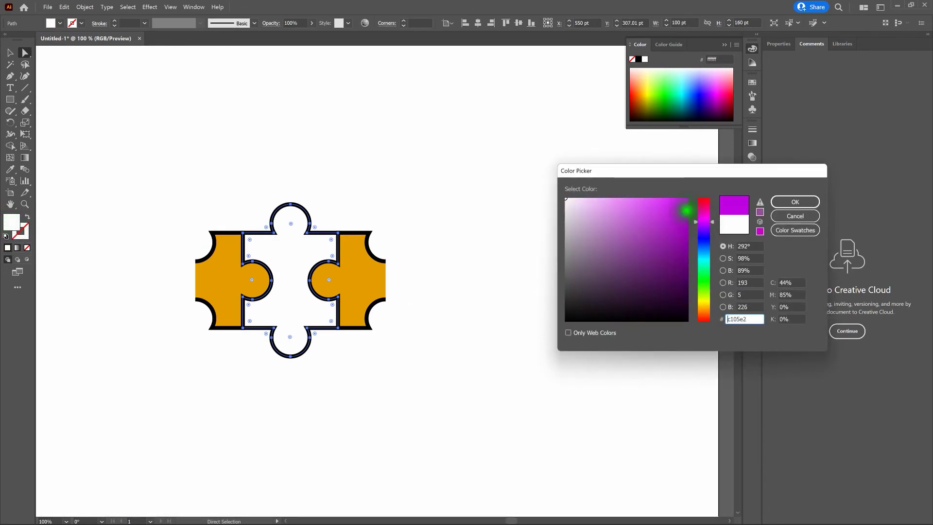
click(795, 201)
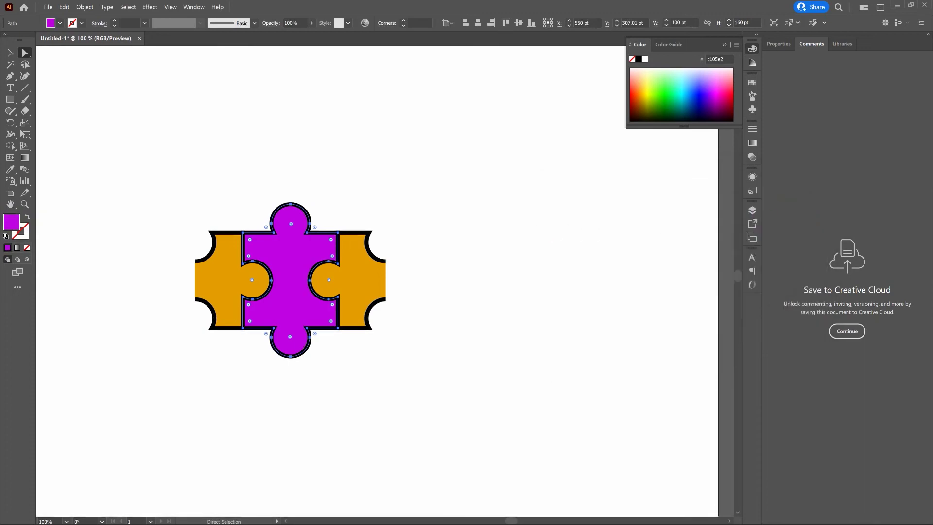
click(541, 230)
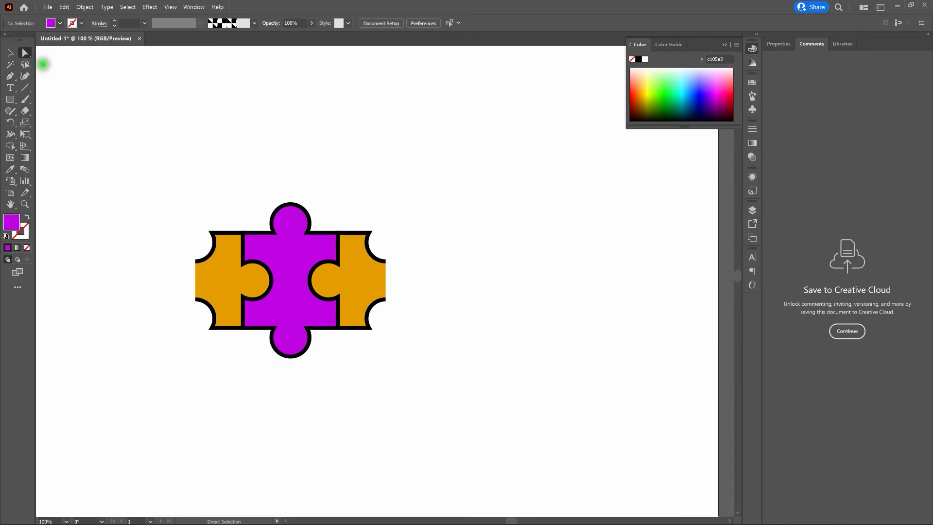
Step: Create a new pattern brush from the whole puzzle artwork and name it Puzzle Pattern
click(10, 53)
key(v)
drag(149, 173, 452, 372)
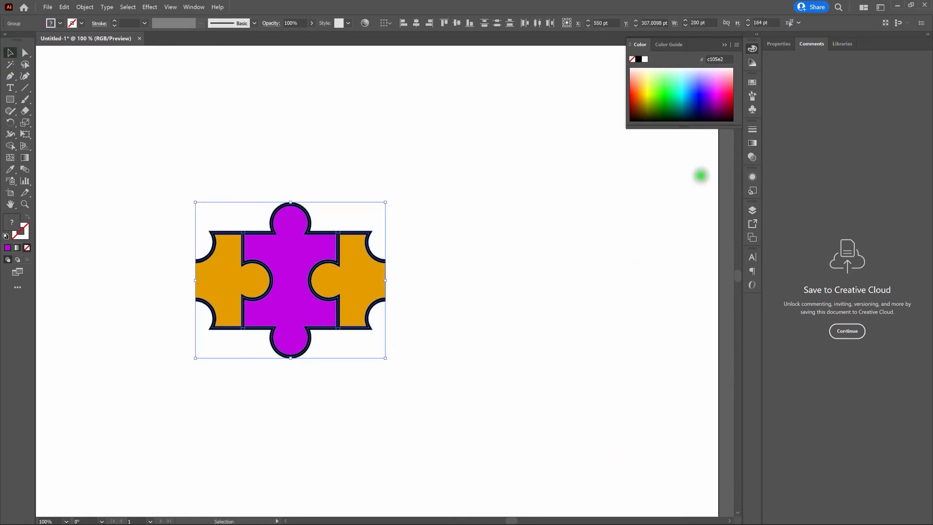
click(752, 97)
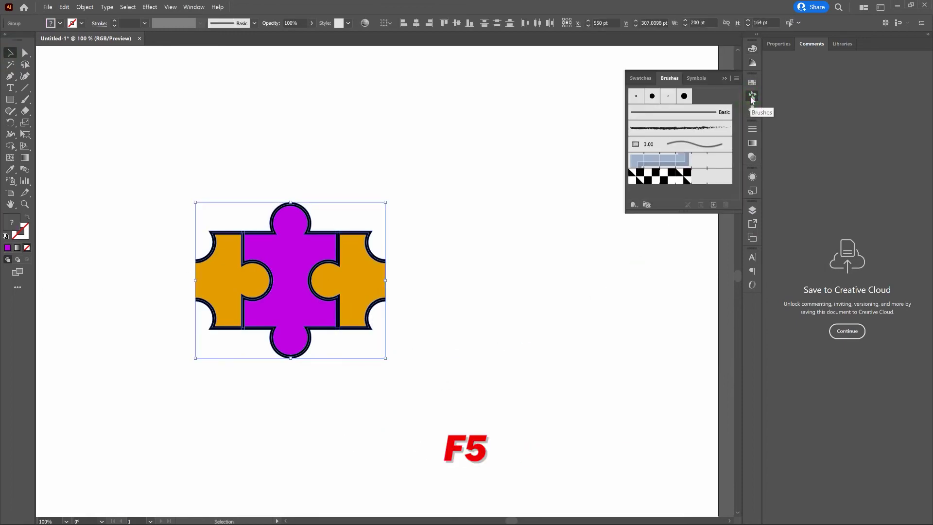
click(736, 79)
click(753, 81)
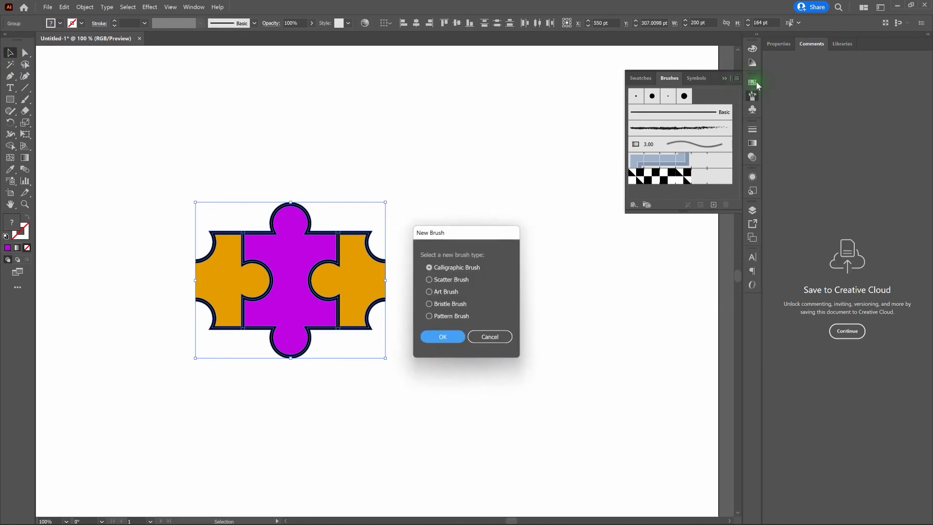
click(462, 316)
click(442, 336)
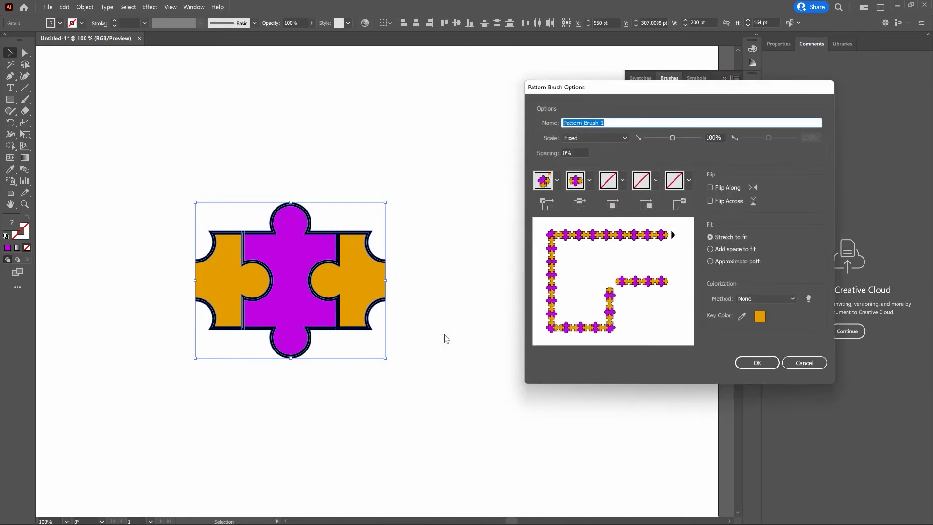
text(Puzzle Pattern)
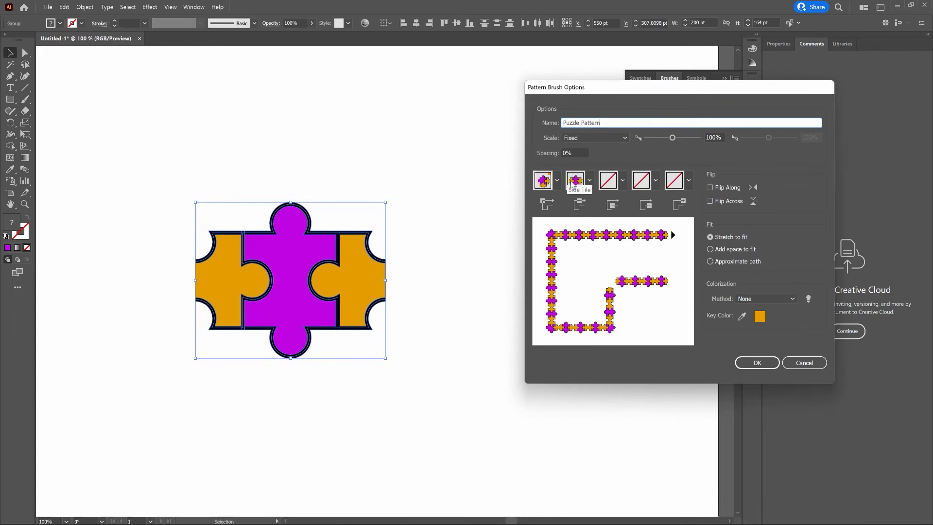
Step: Set the brush's inner corner tile to Auto-Between and save the pattern brush
click(624, 181)
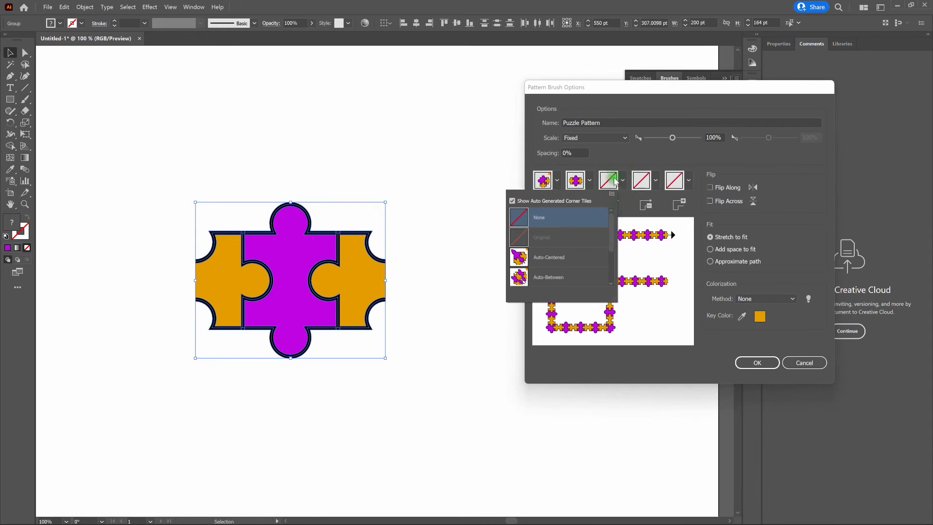
scroll(613, 231, down, 1)
scroll(613, 230, down, 1)
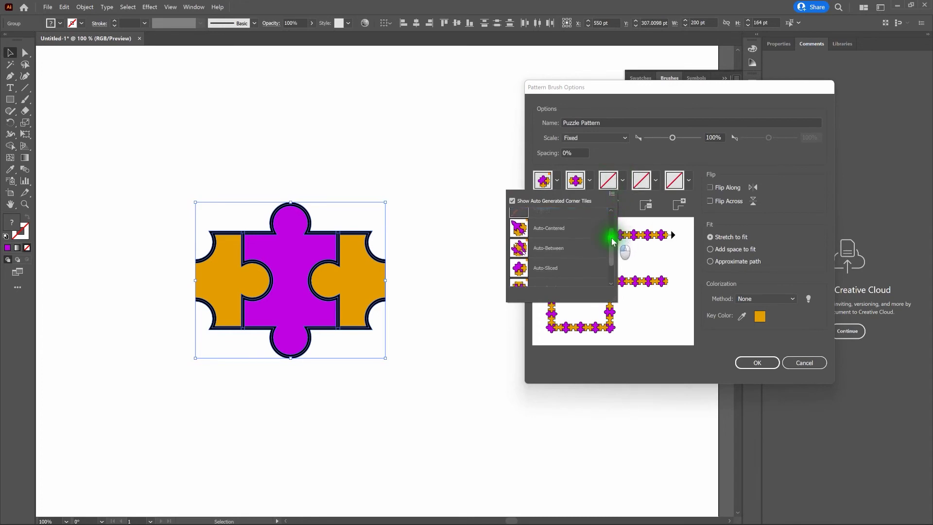
click(571, 246)
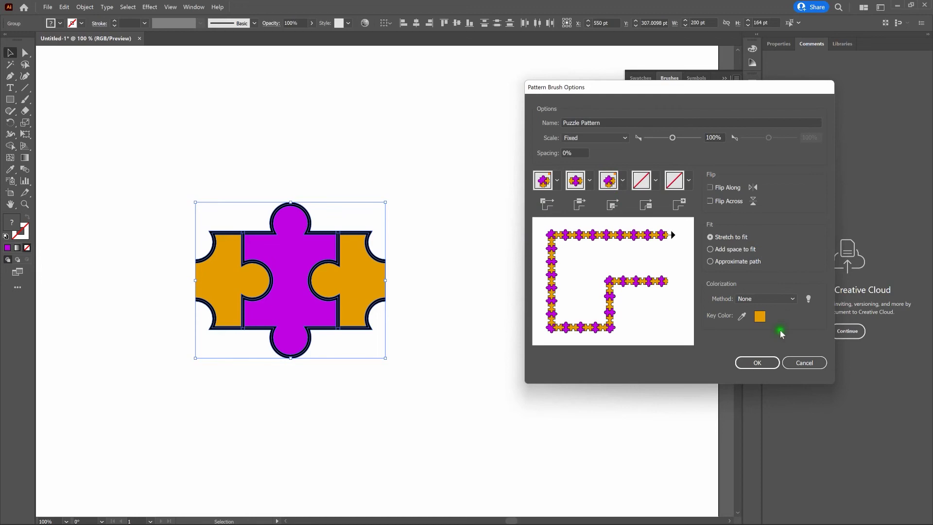
click(763, 363)
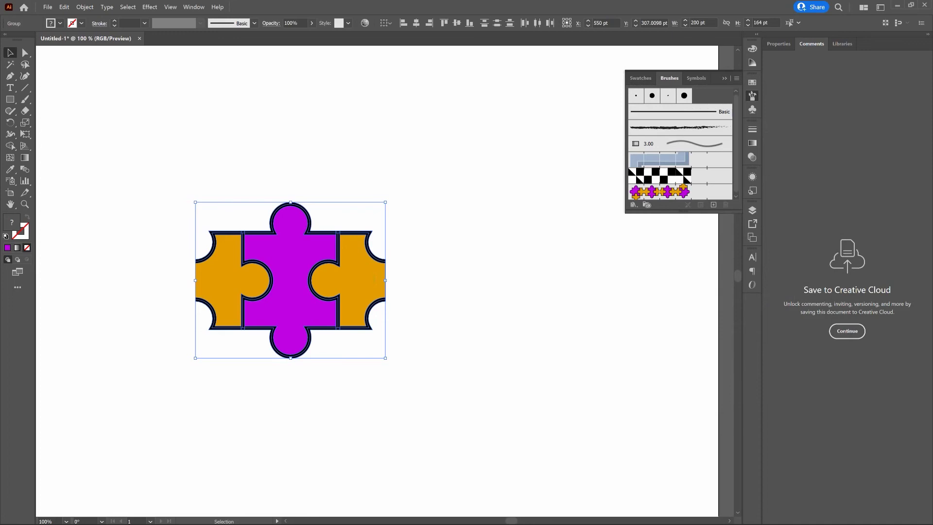
Step: Delete the puzzle artwork and draw a 300 × 300 pt square on the artboard
key(Delete)
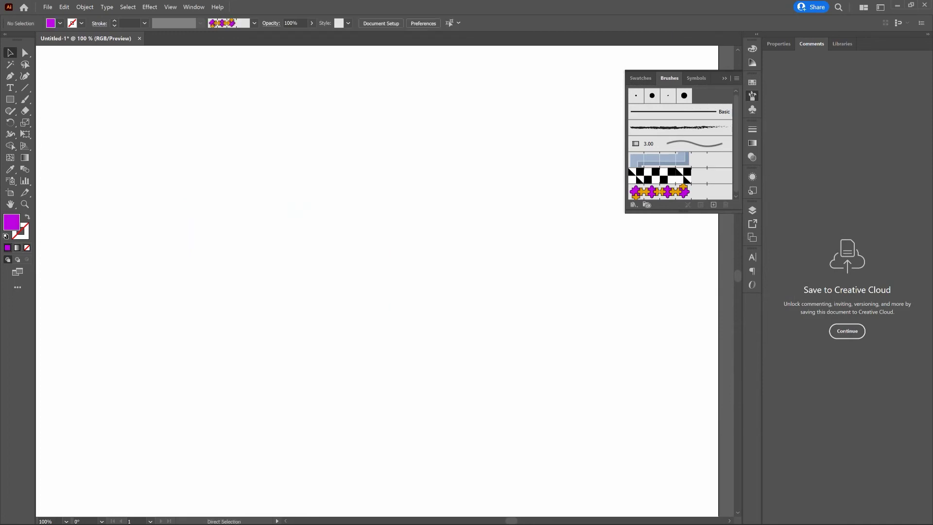
key(ctrl+0)
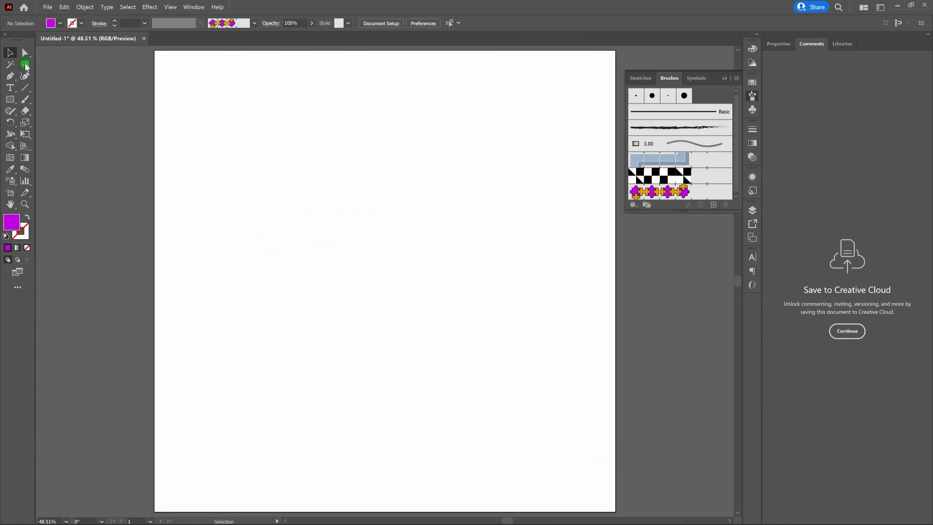
click(10, 100)
click(359, 188)
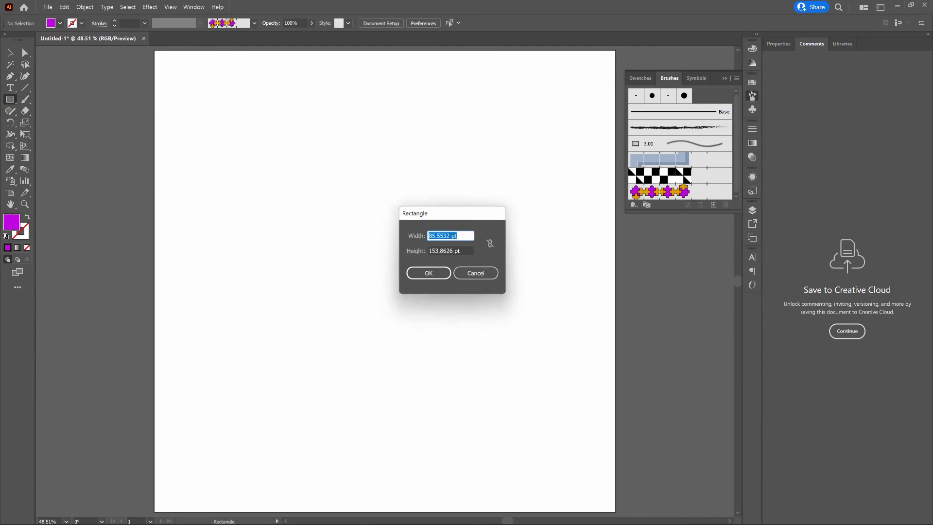
text(300)
key(Tab)
text(300)
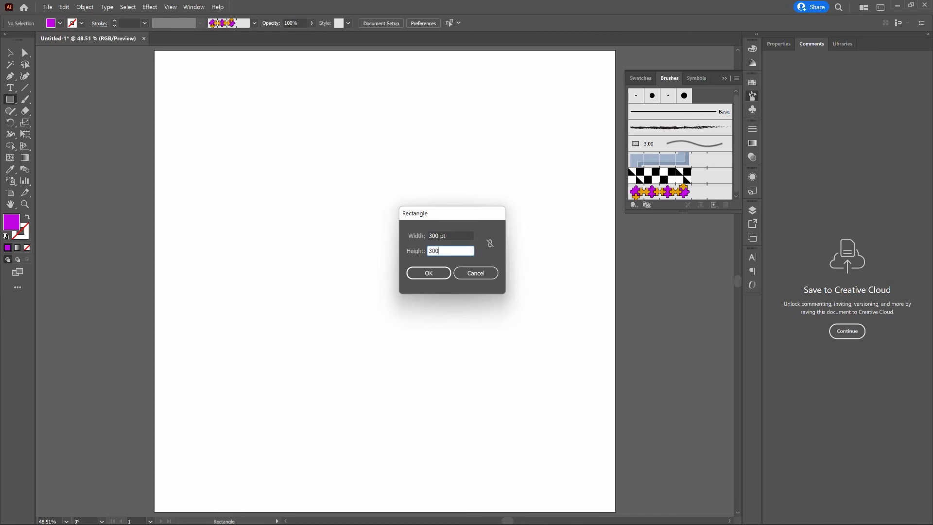
key(Return)
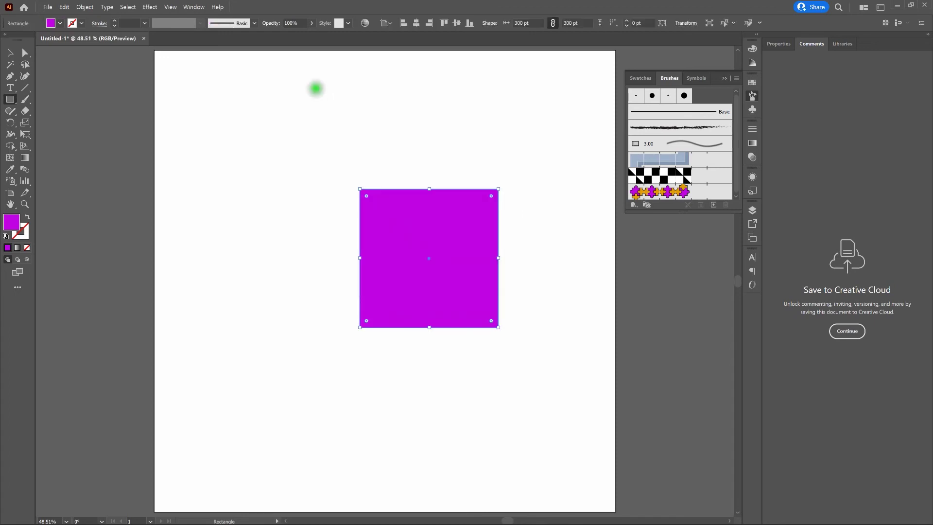
Step: Center the square horizontally and vertically on the artboard and apply the Puzzle Pattern brush to it
click(415, 23)
click(457, 27)
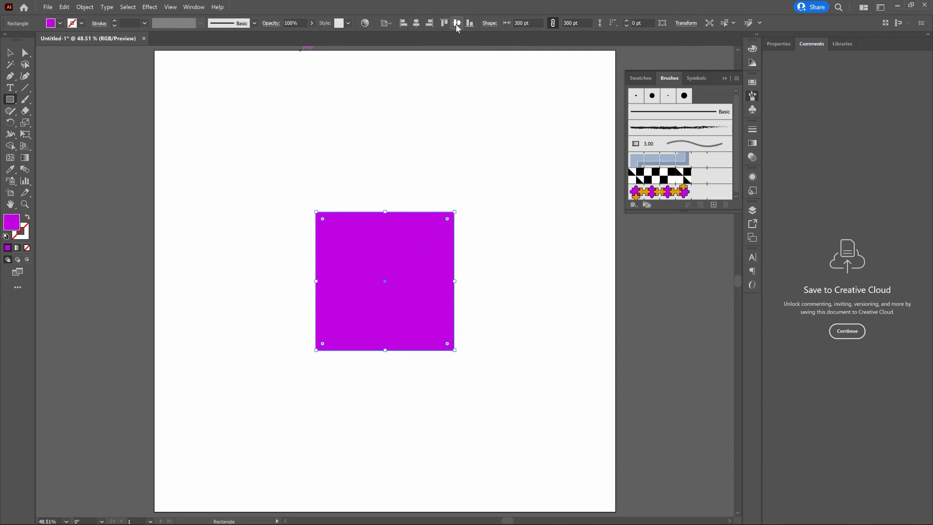
click(683, 190)
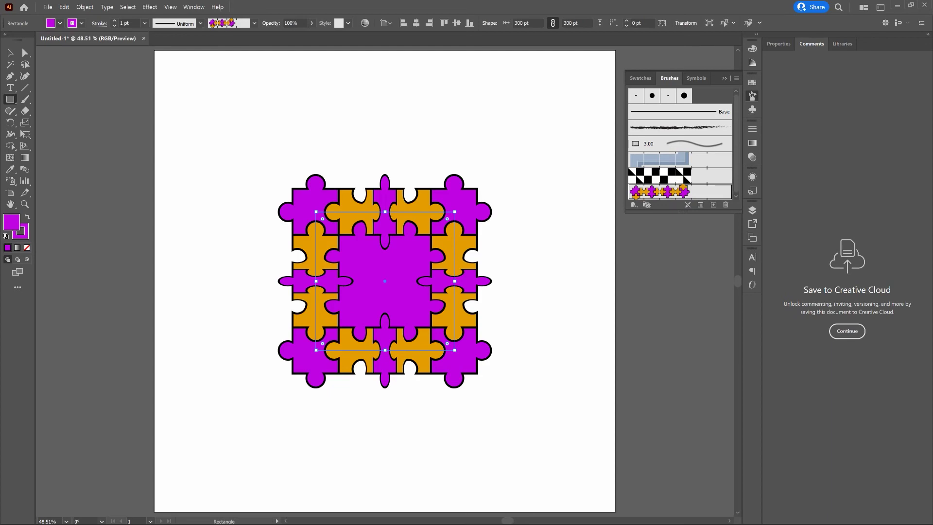
Step: Try a 50% scale for the Puzzle Pattern brush, settle on 30%, and apply the change to the existing strokes
click(659, 191)
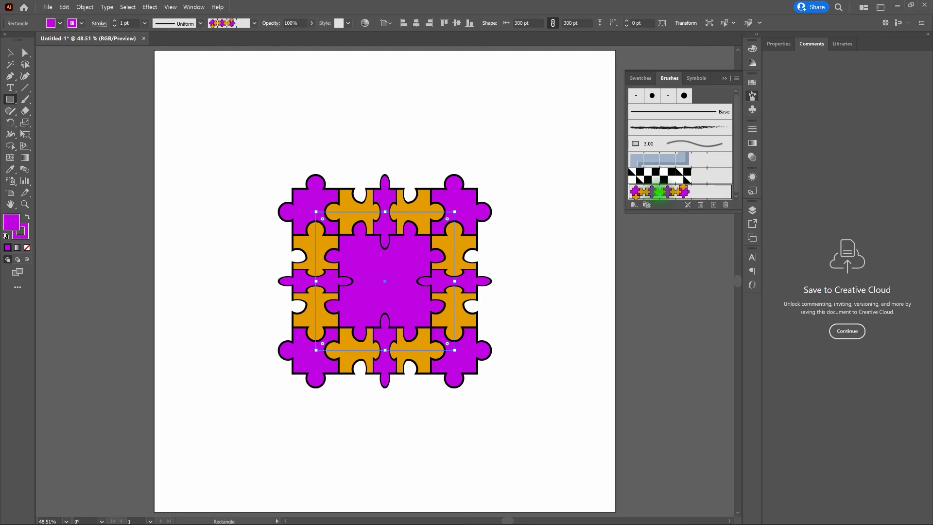
double_click(658, 191)
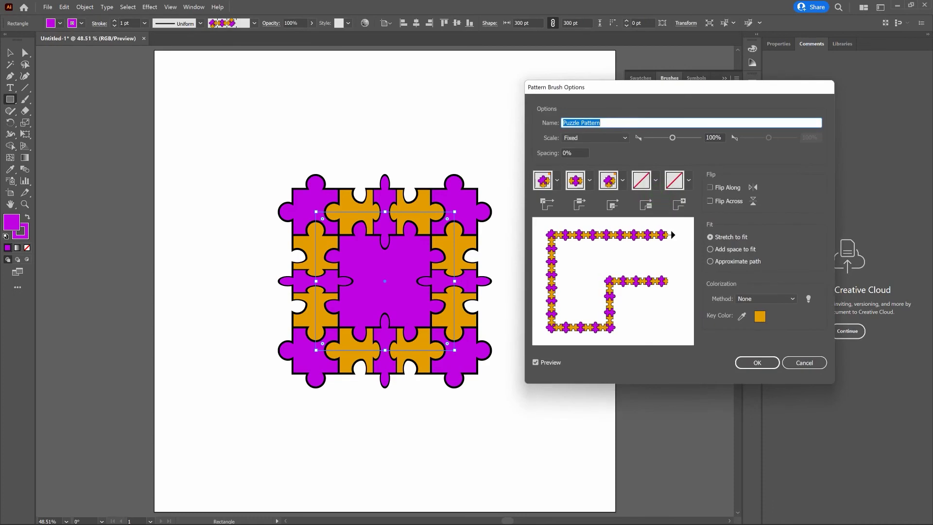
click(712, 138)
click(712, 138)
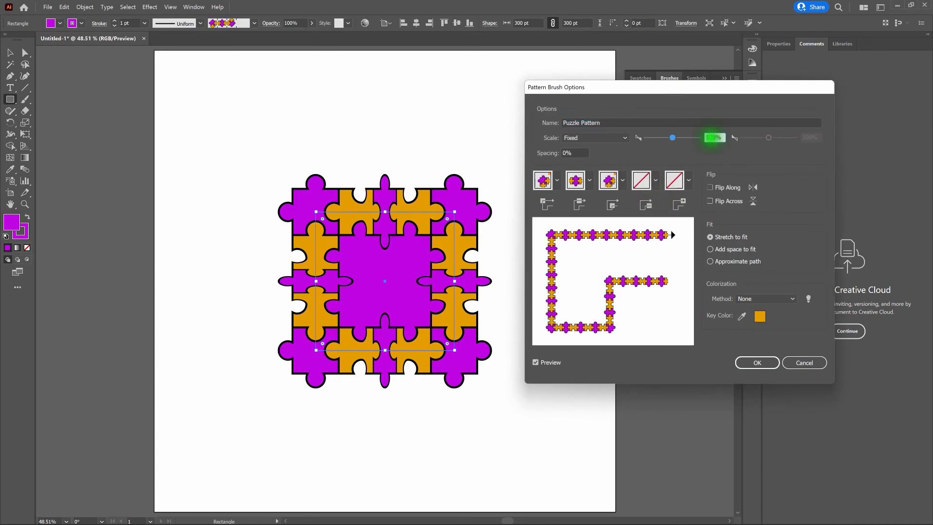
text(50)
key(Tab)
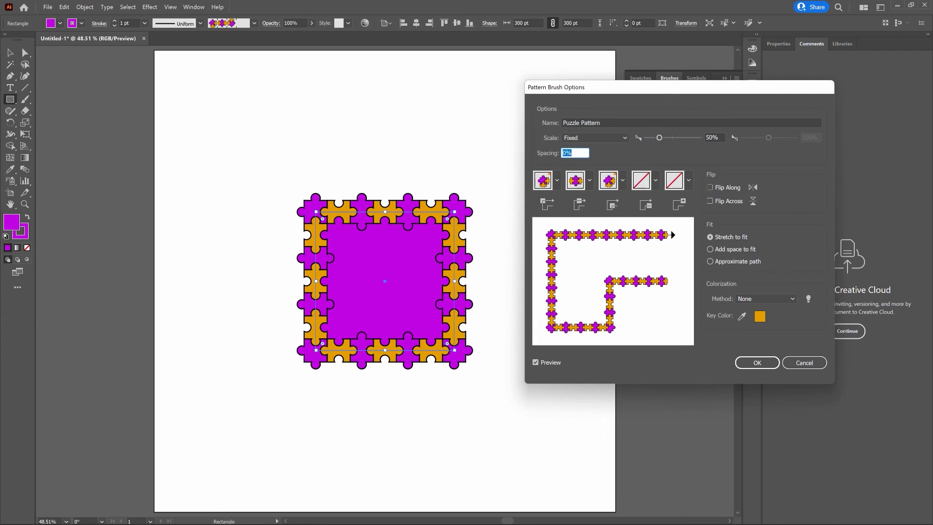
click(714, 137)
text(30)
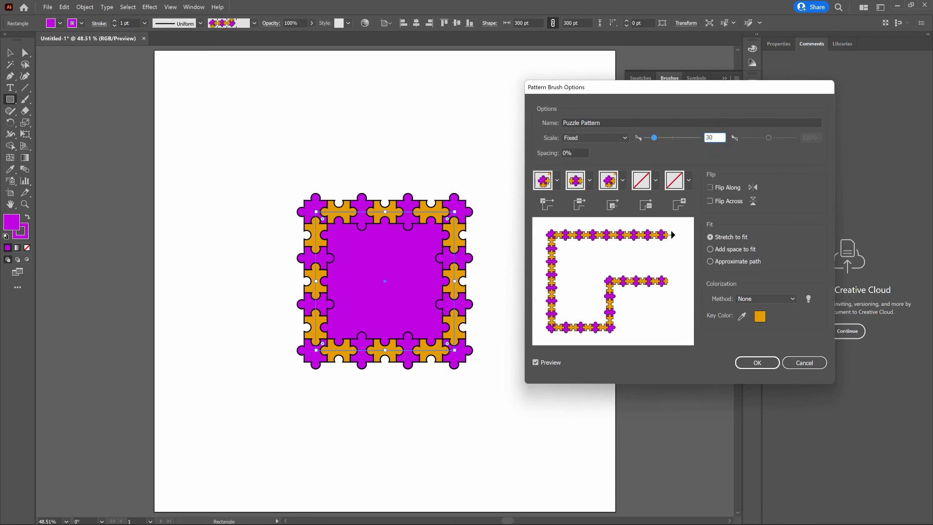
key(Tab)
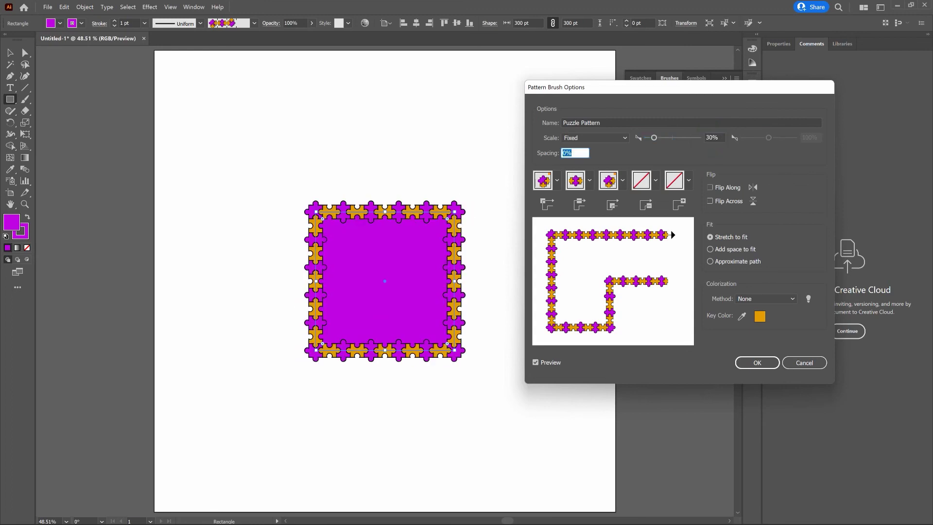
click(762, 363)
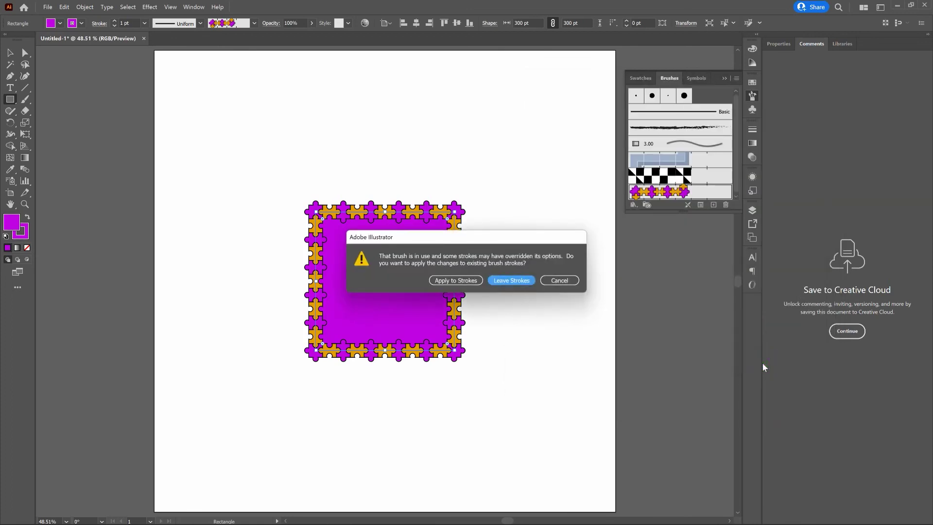
click(470, 281)
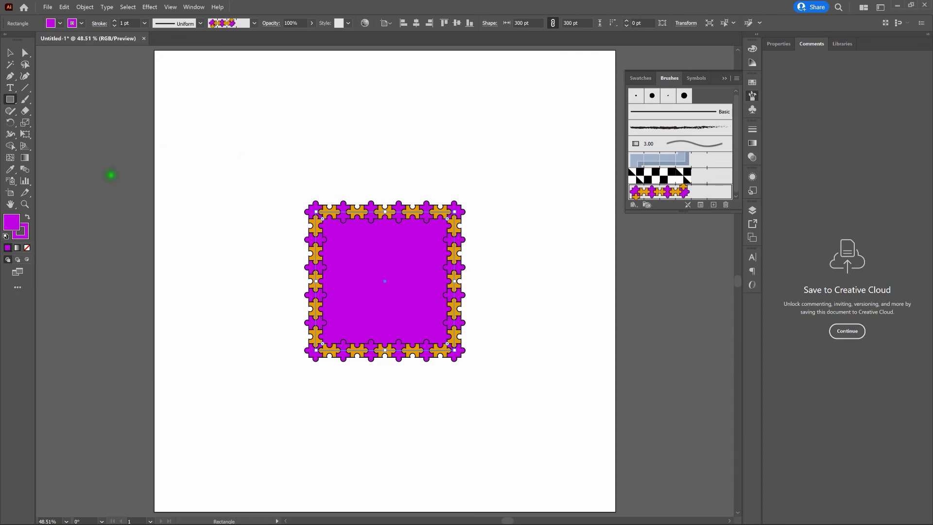
Step: Change the square's fill to dark green and move the square horizontally to the artboard's right edge
double_click(14, 224)
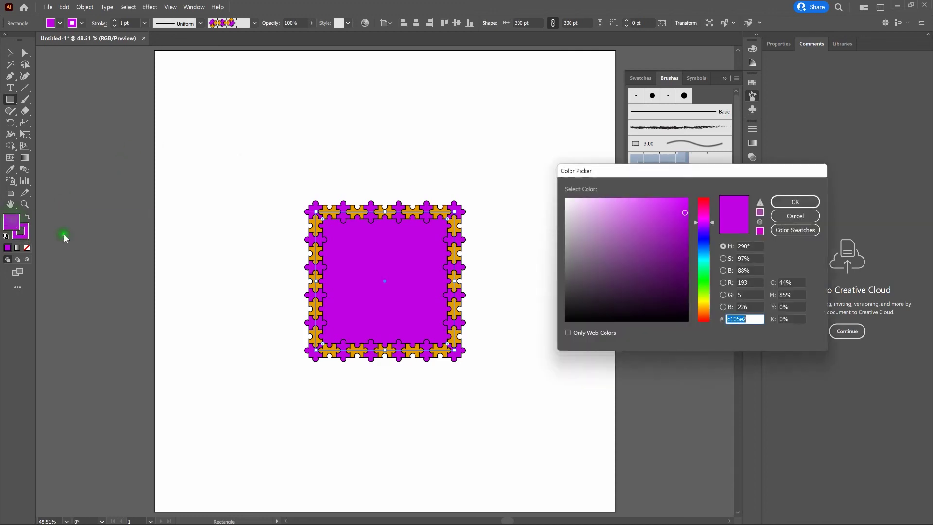
click(705, 277)
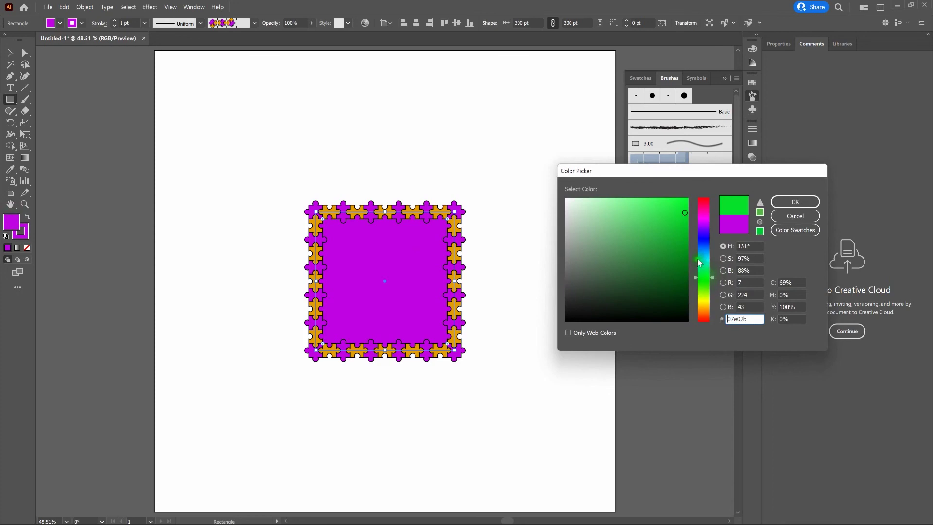
click(686, 247)
click(799, 202)
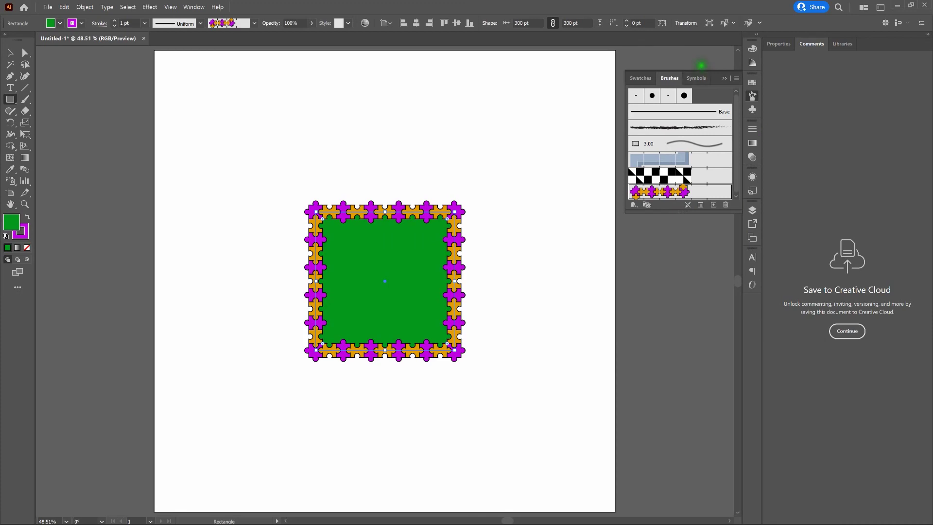
key(v)
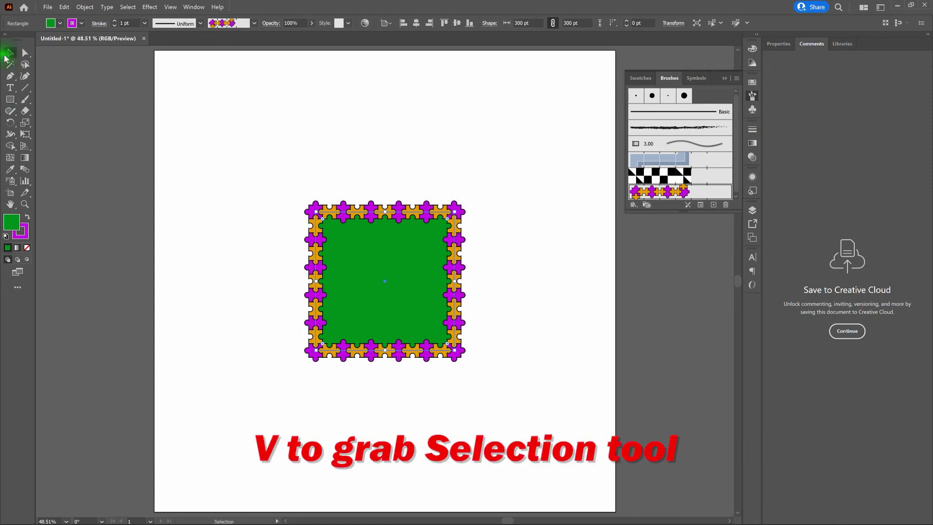
drag(369, 263, 526, 263)
Step: Draw a 300 × 300 pt circle with the Ellipse tool in the free area beside the square
click(10, 99)
drag(12, 104, 54, 120)
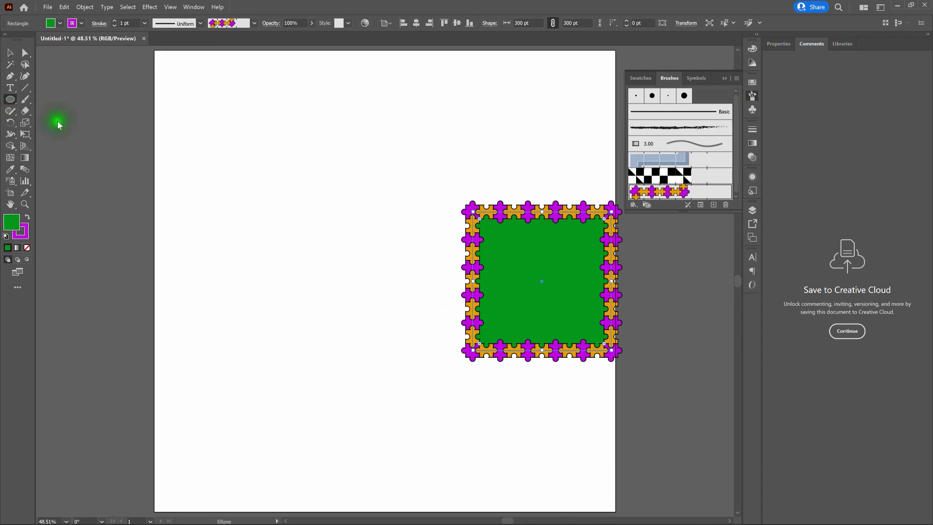
click(324, 297)
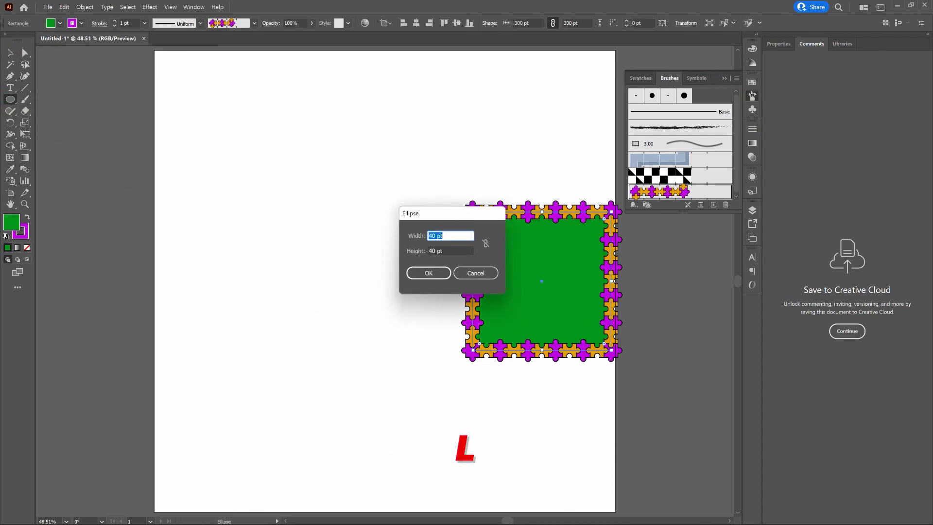
text(300)
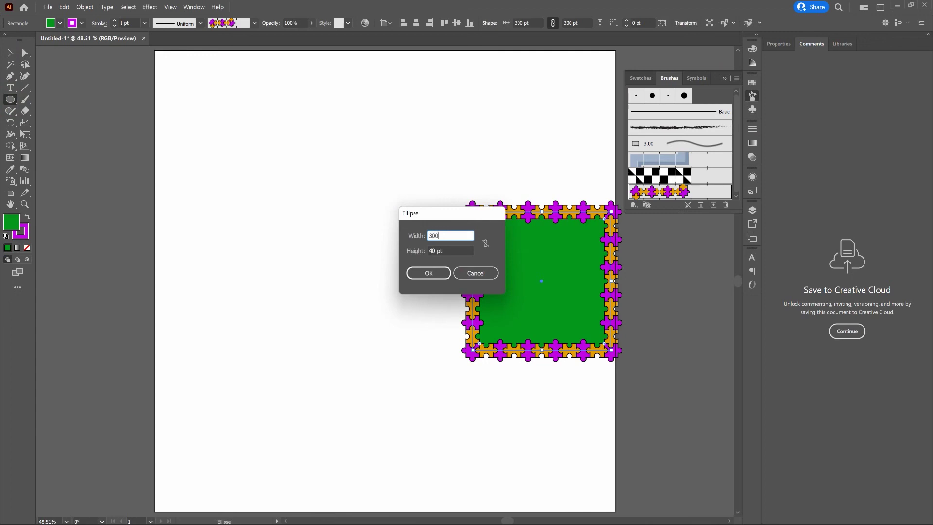
key(Tab)
text(300)
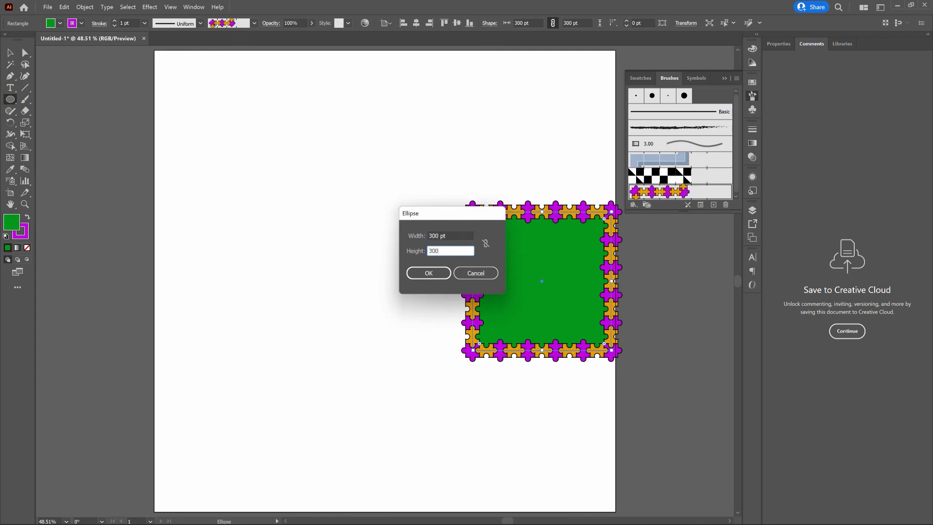
key(Return)
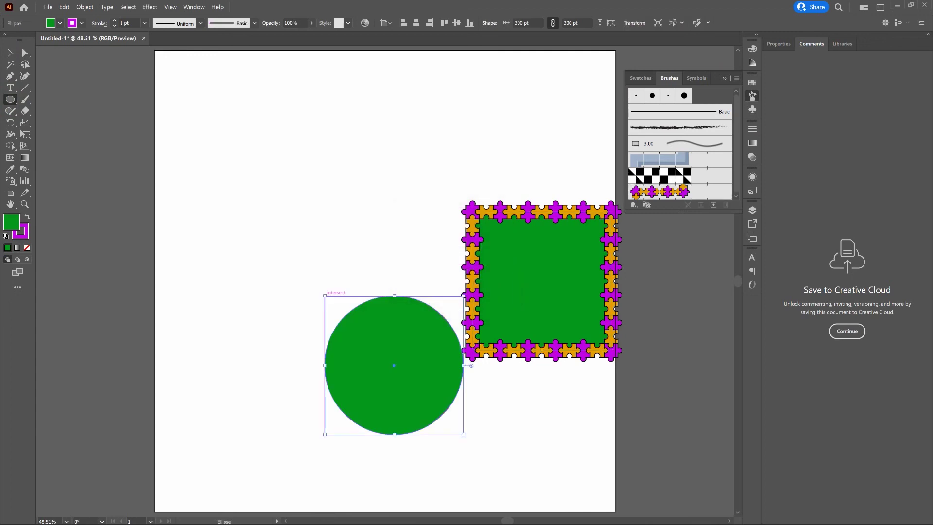
Step: Center the circle horizontally and vertically on the artboard and apply the Puzzle Pattern brush to it
click(418, 25)
click(457, 23)
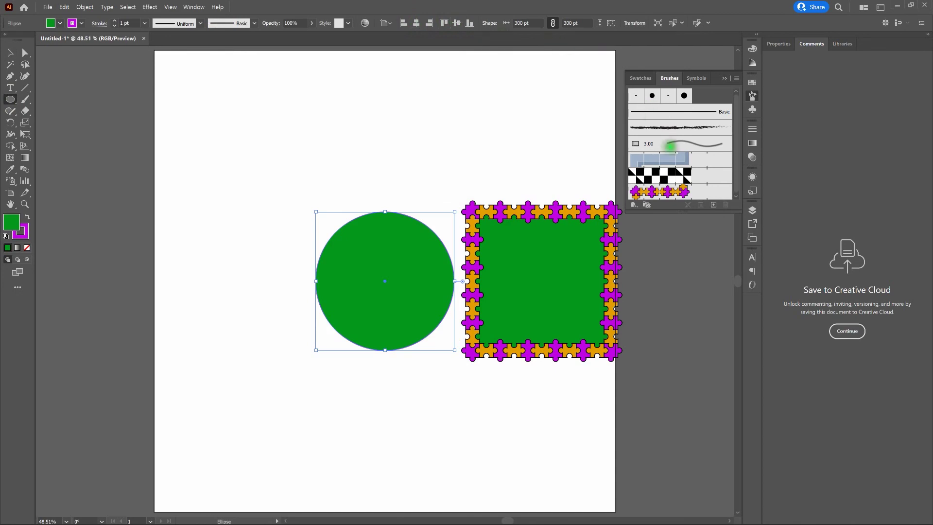
click(688, 192)
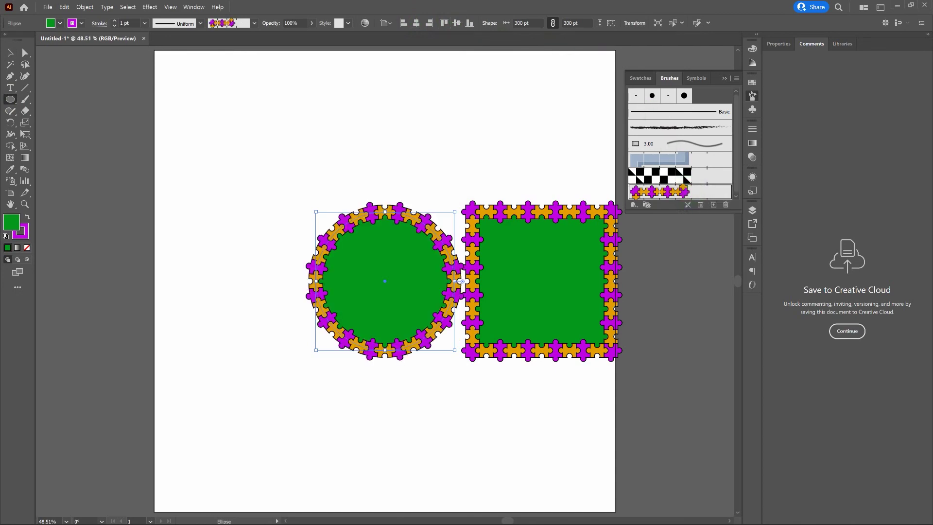
Step: Move the green square farther right in a straight line to widen its gap from the circle, and deselect it
click(10, 52)
click(428, 148)
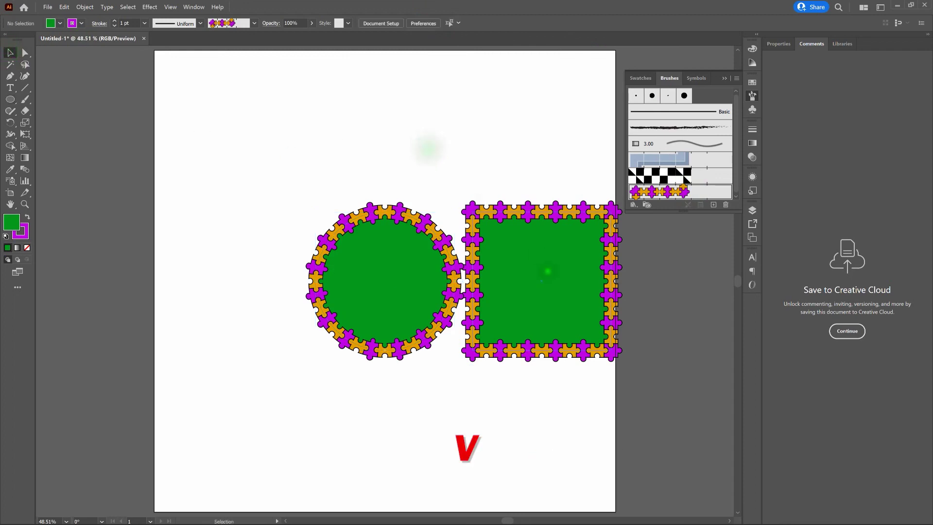
click(548, 272)
key(shift)
drag(548, 272, 580, 272)
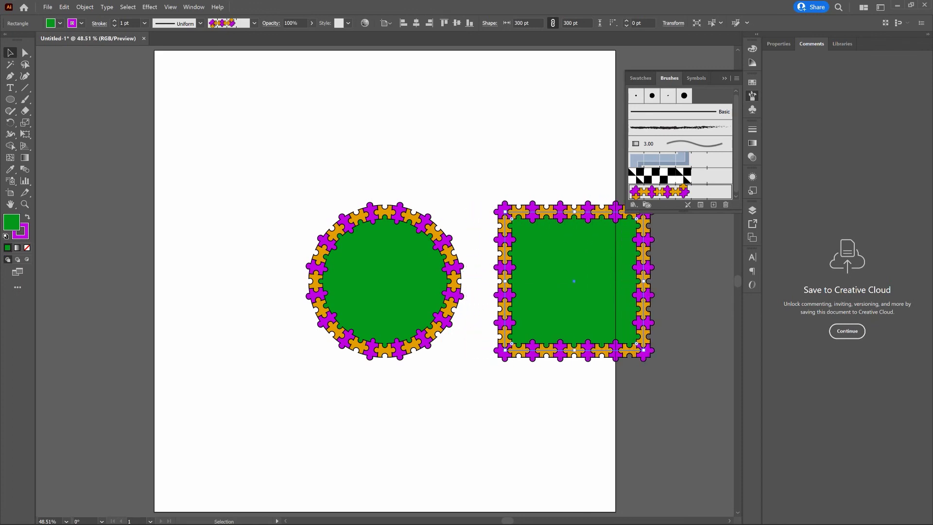
click(508, 162)
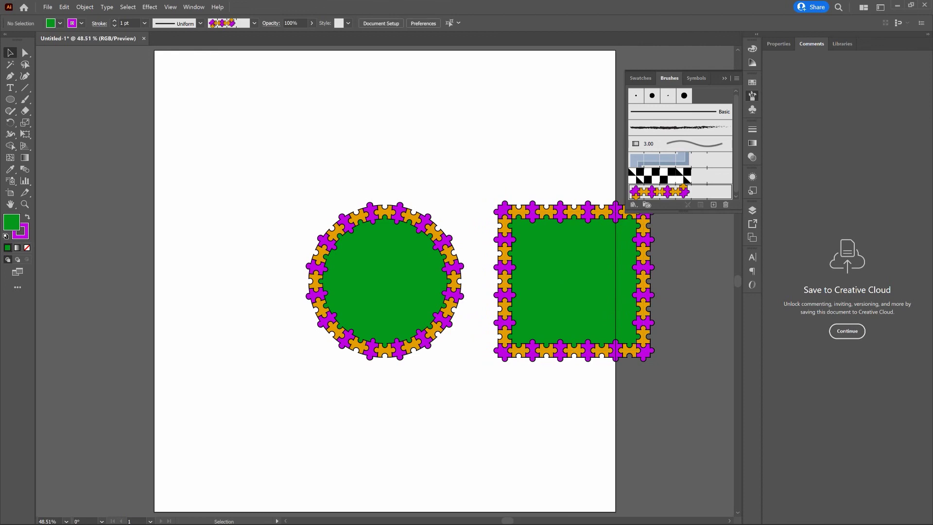
Step: Remove the circle's green fill so only its puzzle border stroke remains, and deselect it
click(400, 235)
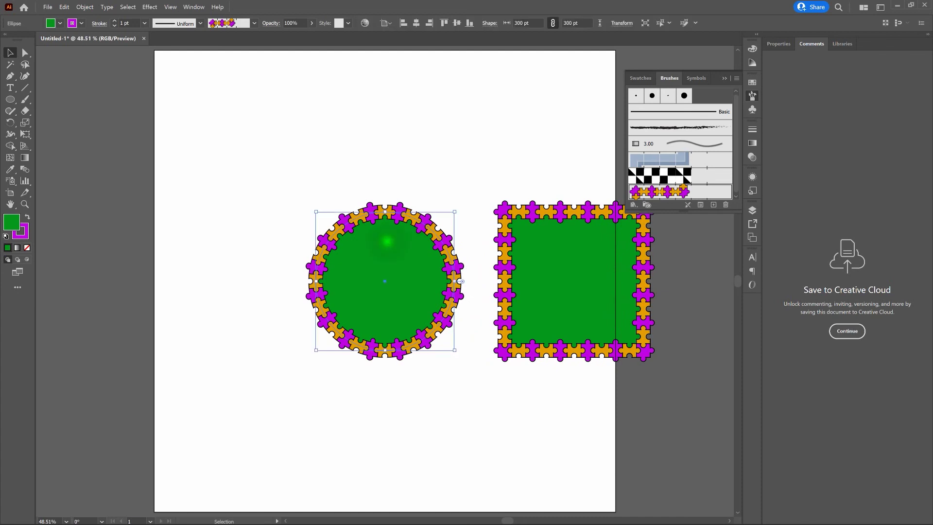
click(27, 248)
click(268, 205)
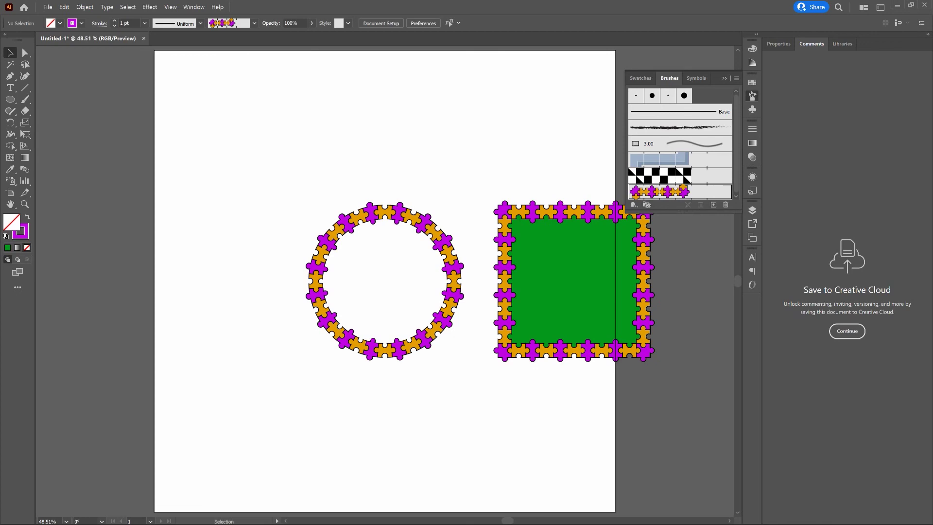
Step: Cut the circle and square together, paste them back in the middle of the artboard, and deselect them
drag(287, 179, 677, 388)
key(a)
key(ctrl+x)
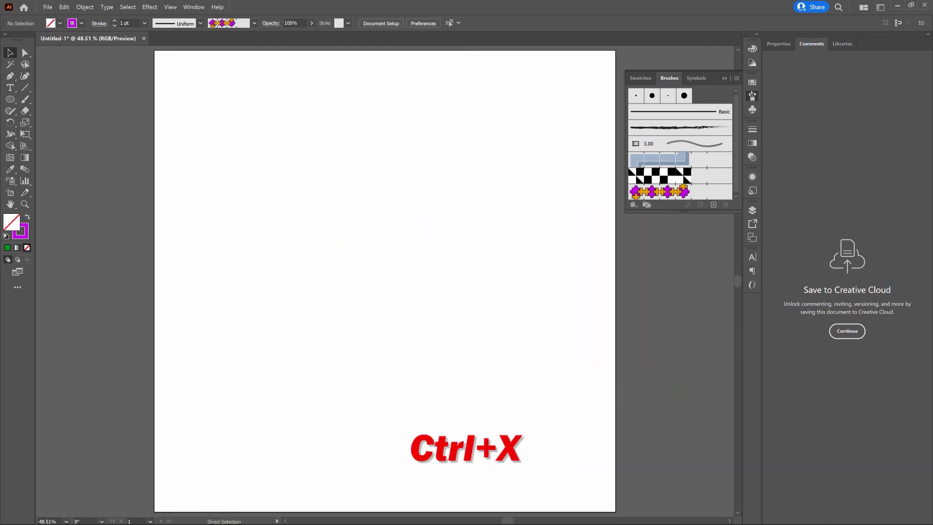
key(ctrl+v)
key(v)
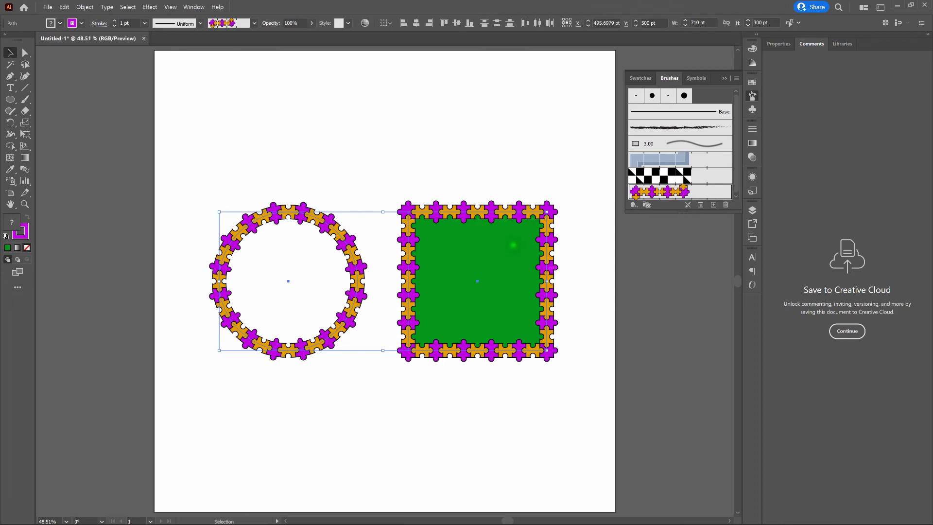
click(493, 156)
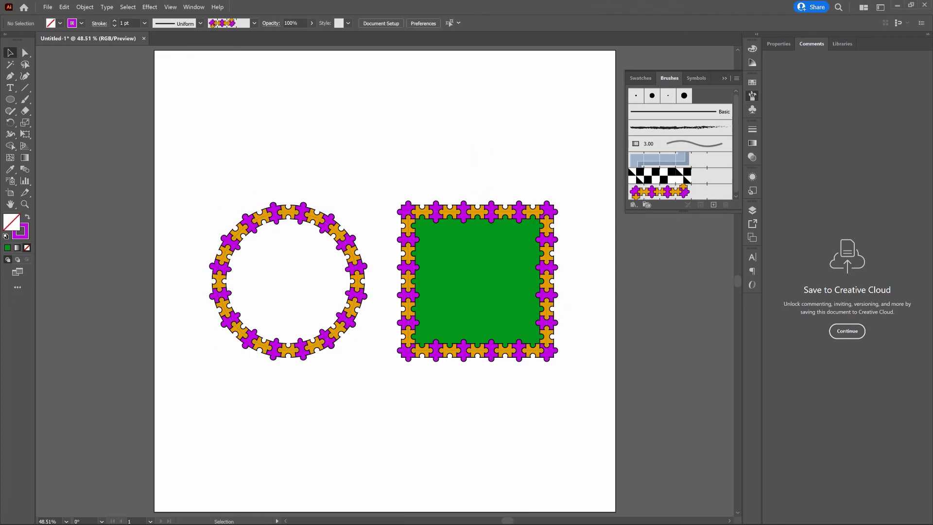